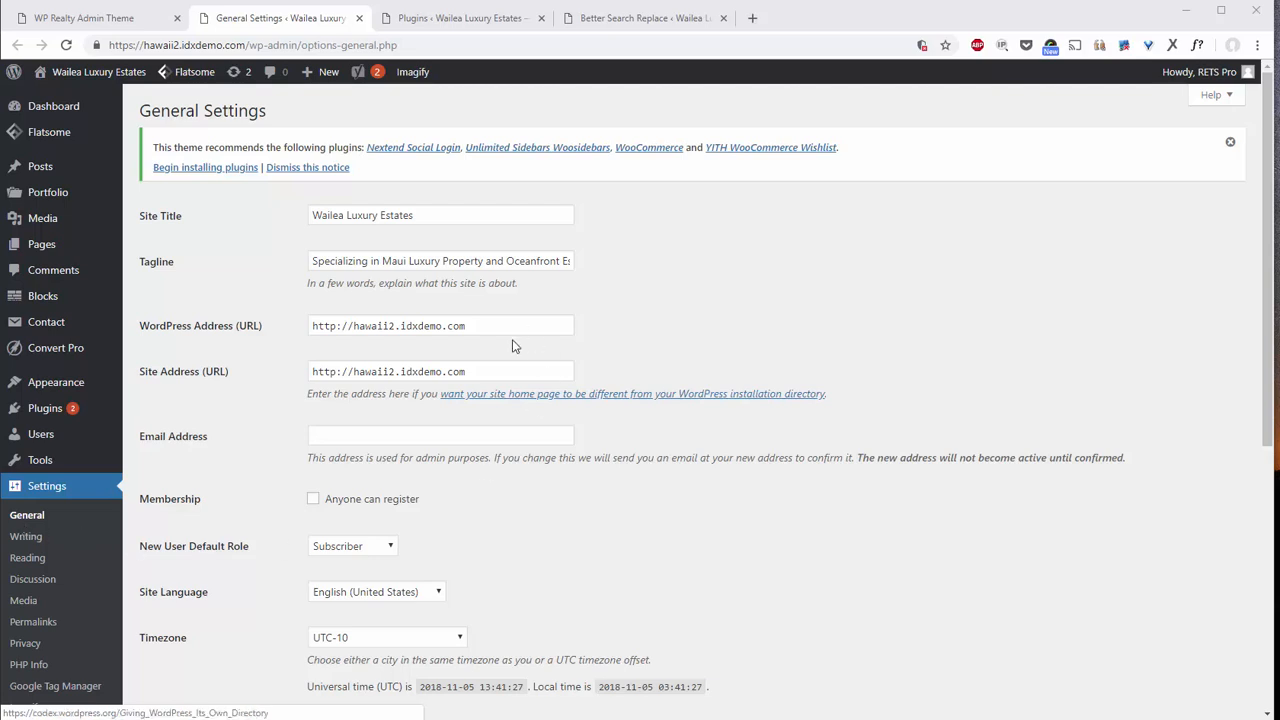
{"action": "left_click", "coordinate": [337, 325]}
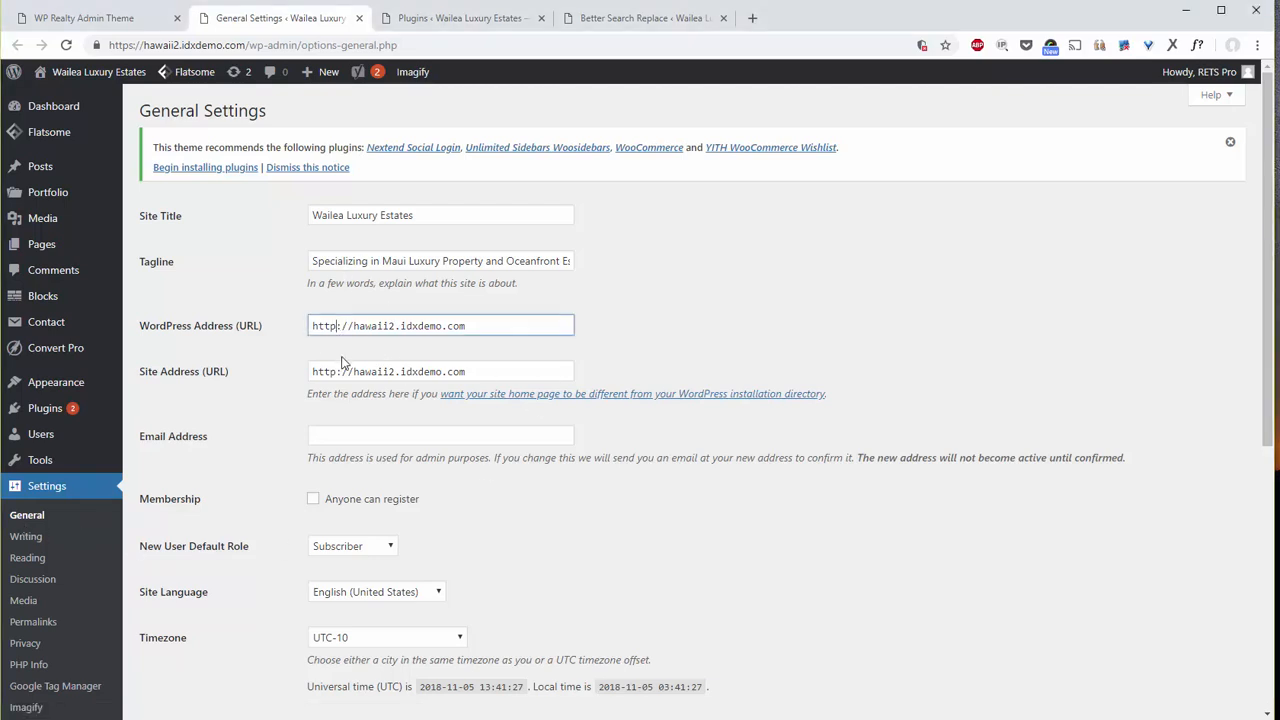
{"action": "type", "text": "s"}
{"action": "left_click", "coordinate": [344, 372]}
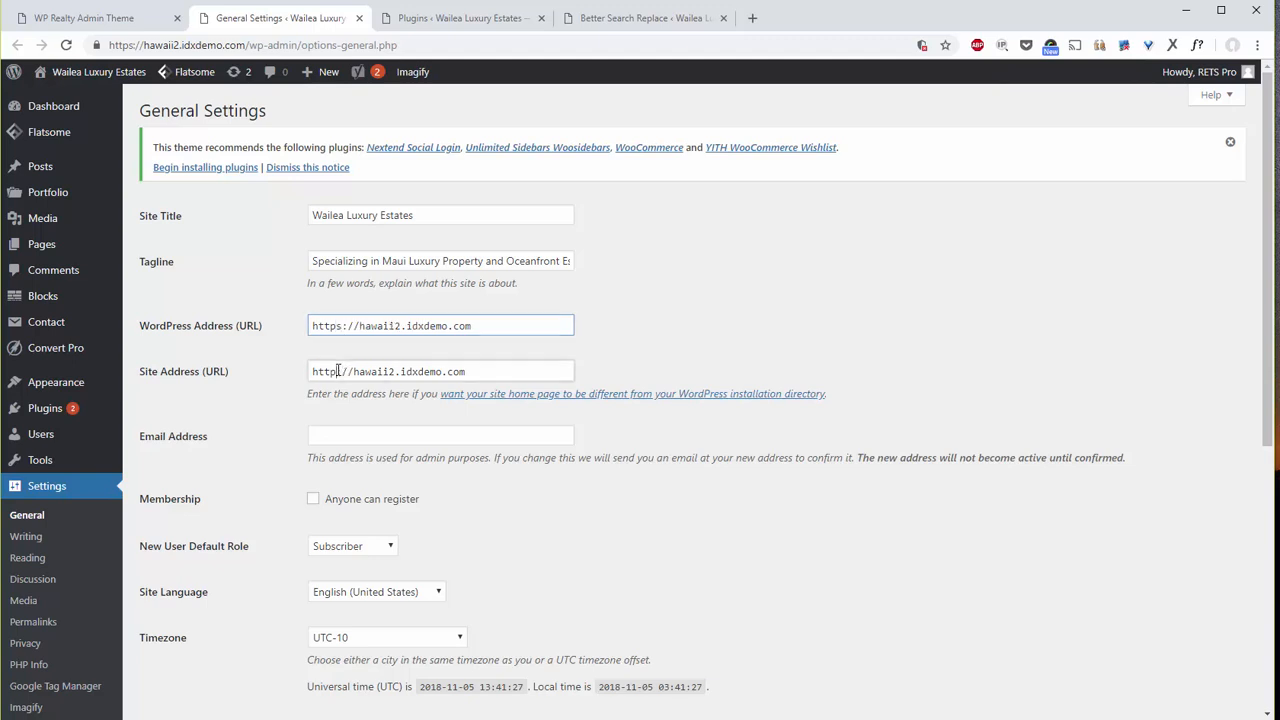
{"action": "type", "text": "s"}
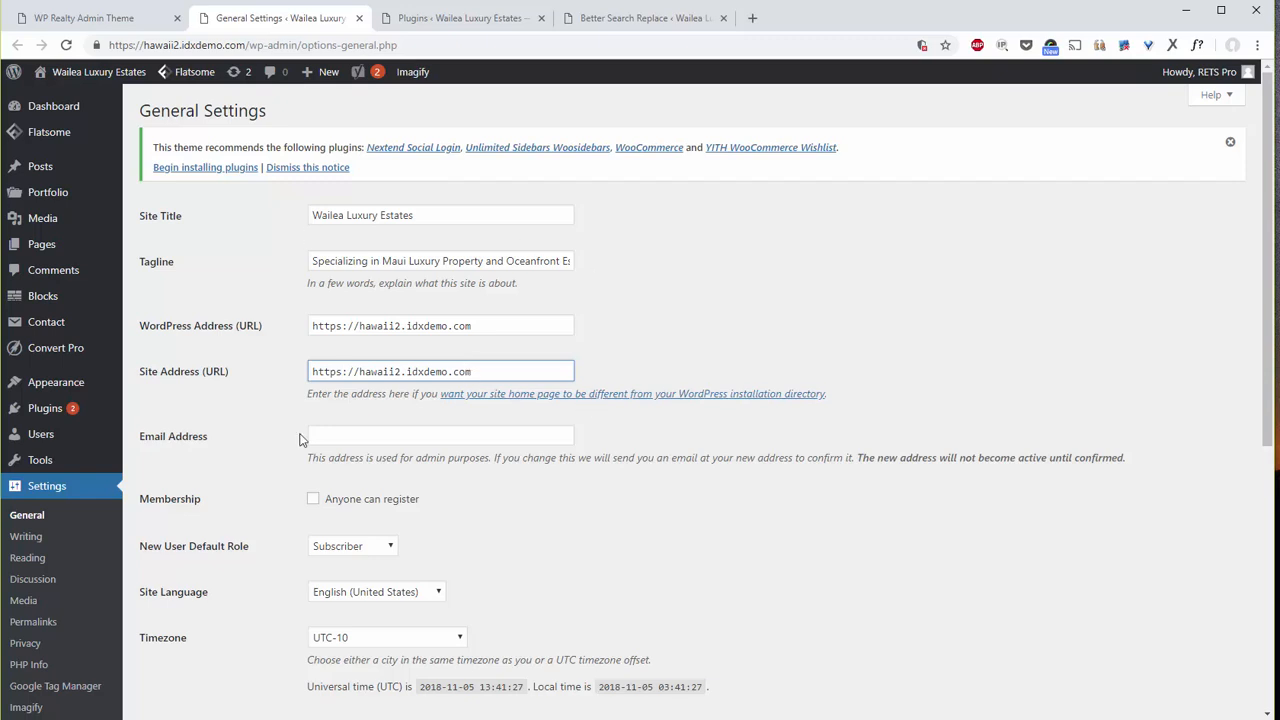
{"action": "scroll", "coordinate": [466, 443], "scroll_direction": "down", "scroll_amount": 5}
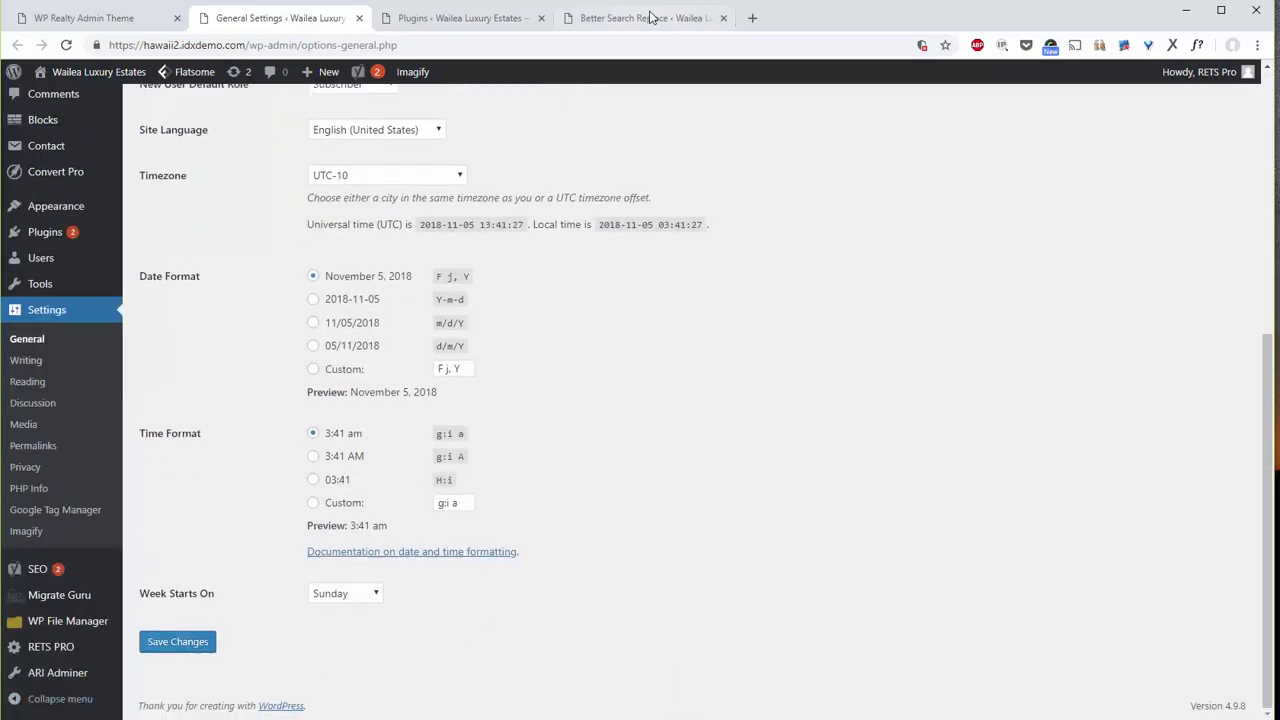
Go from the Plugins page to the Tools > Better Search Replace page.
{"action": "left_click", "coordinate": [465, 22]}
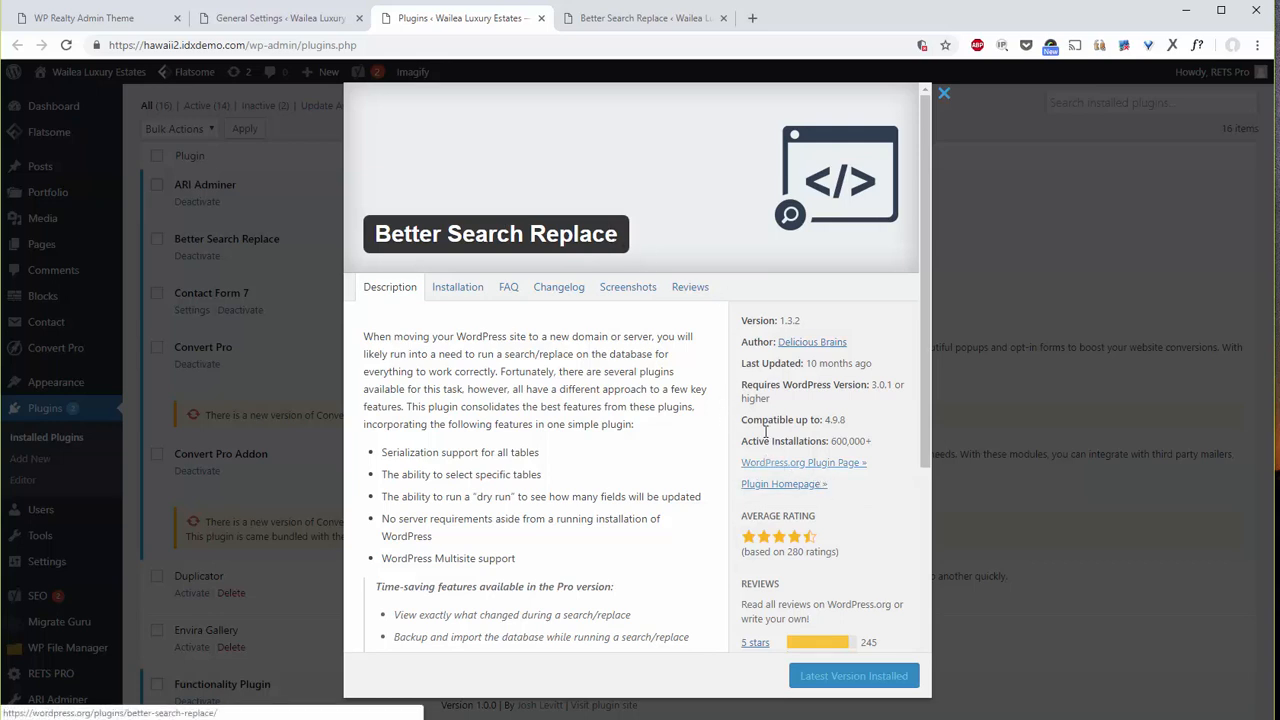
{"action": "left_click", "coordinate": [621, 19]}
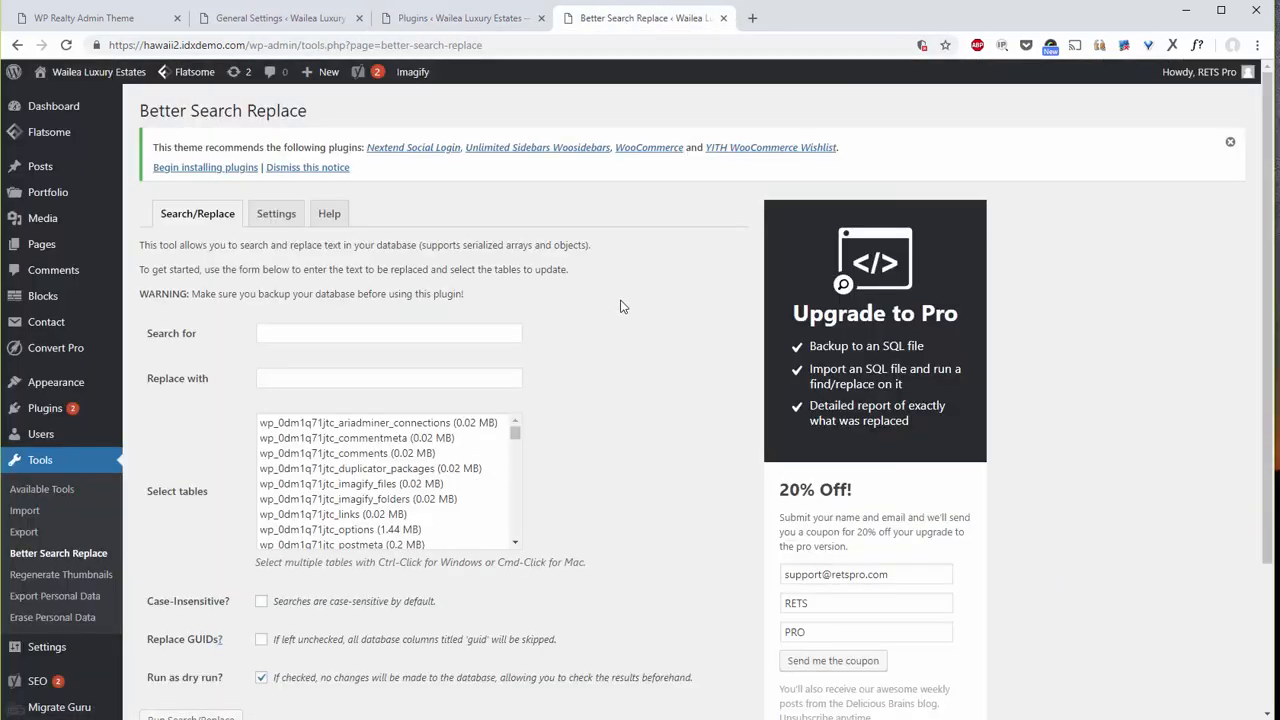
{"action": "scroll", "coordinate": [620, 306], "scroll_direction": "down", "scroll_amount": 1}
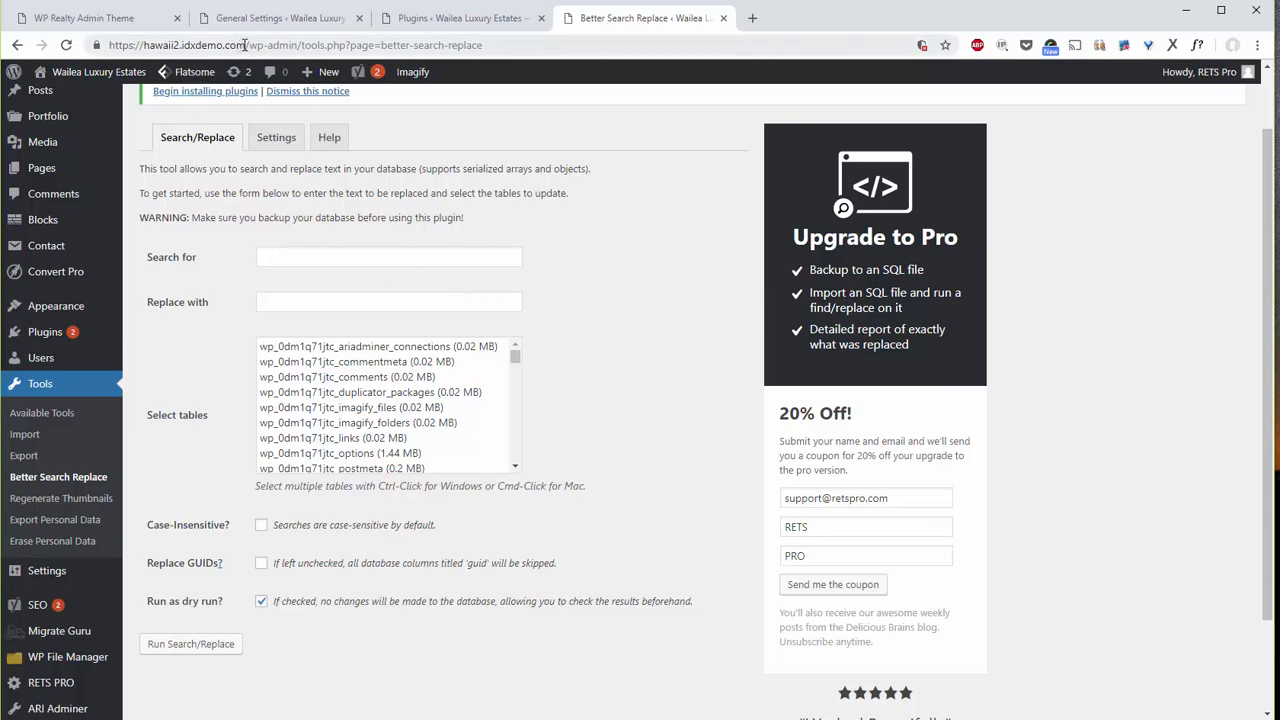
{"action": "left_click_drag", "start_coordinate": [246, 45], "coordinate": [112, 45]}
{"action": "key", "text": "ctrl+c"}
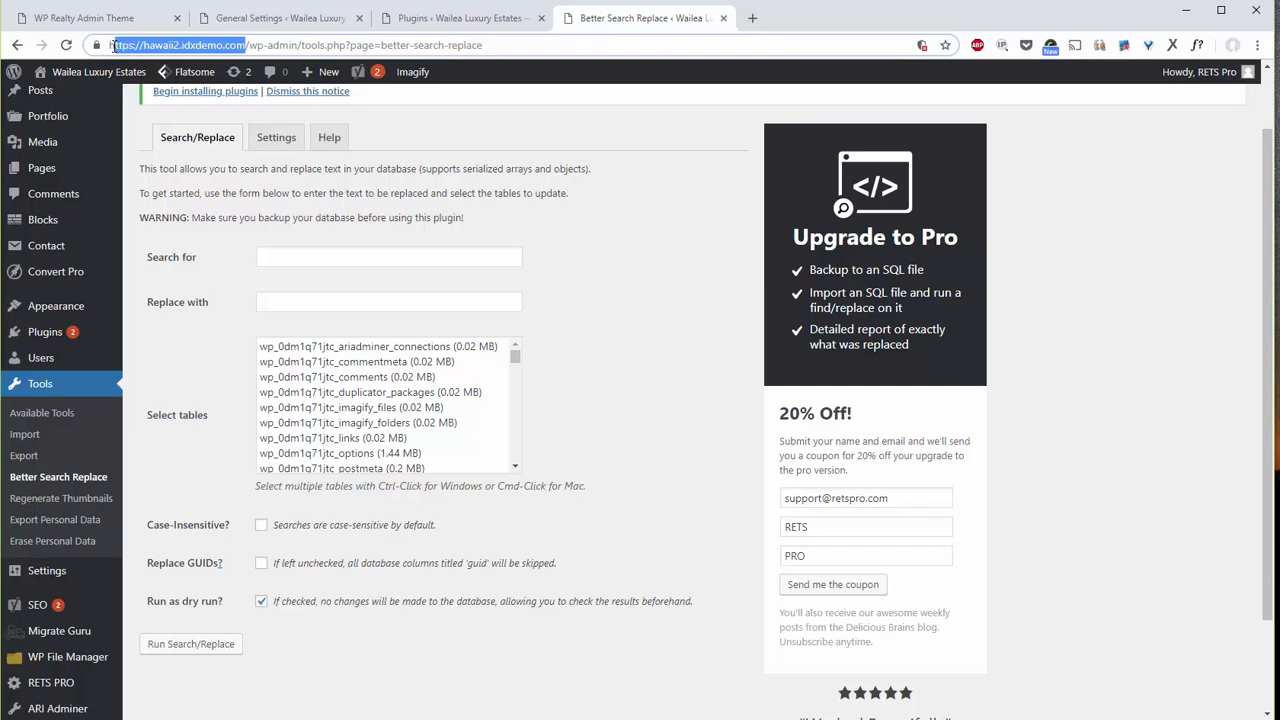
{"action": "left_click", "coordinate": [291, 253]}
{"action": "key", "text": "ctrl+v"}
{"action": "left_click", "coordinate": [302, 292]}
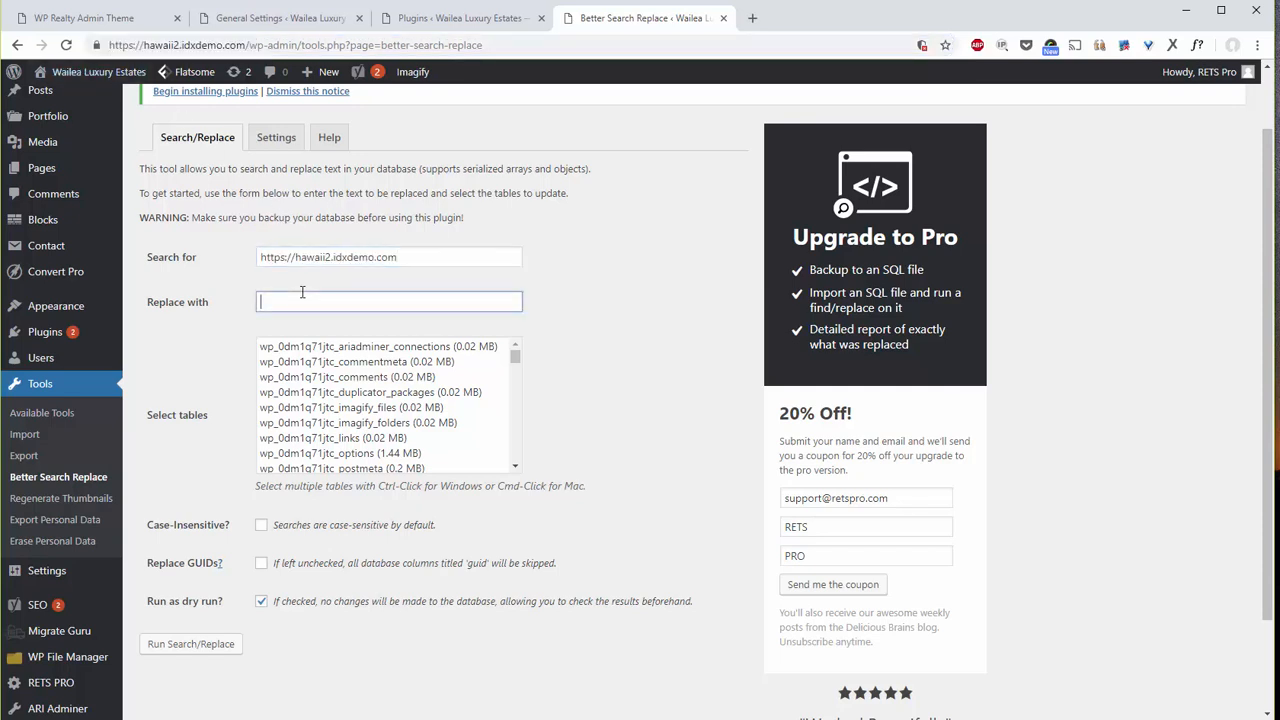
{"action": "key", "text": "ctrl+v"}
{"action": "left_click", "coordinate": [286, 258]}
{"action": "key", "text": "BackSpace"}
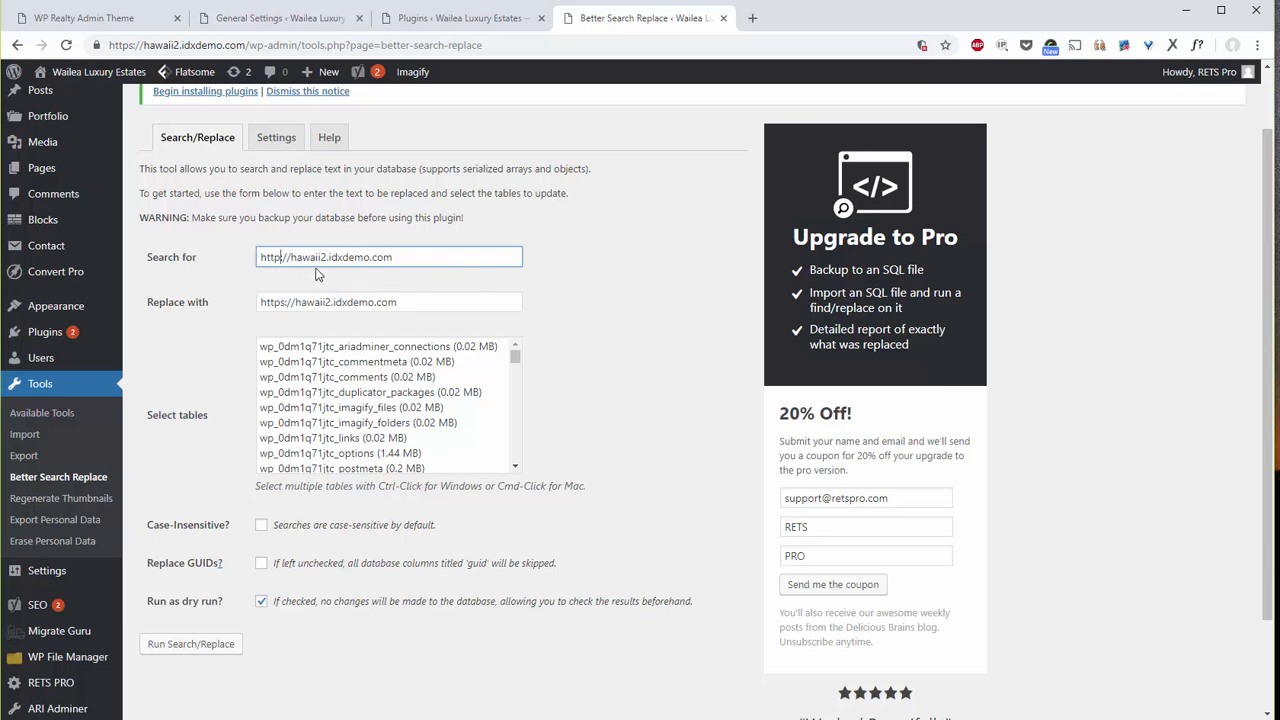
{"action": "left_click_drag", "start_coordinate": [411, 256], "coordinate": [206, 257]}
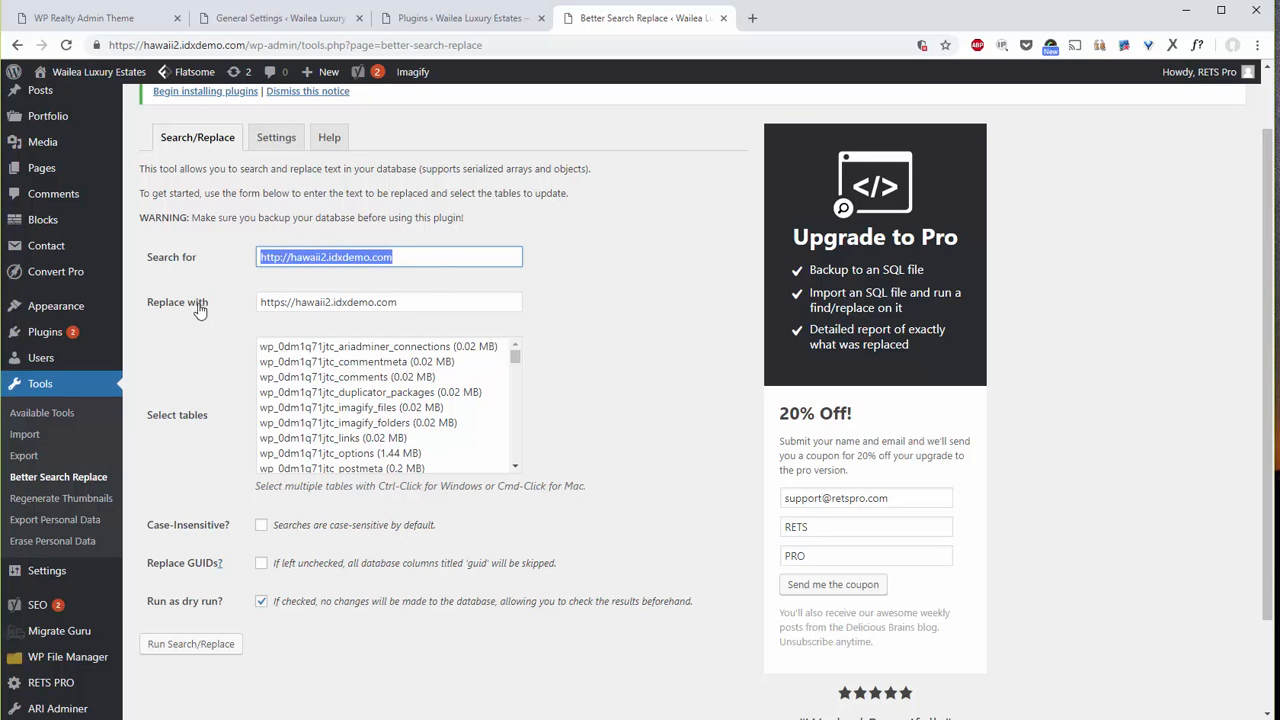
{"action": "left_click", "coordinate": [286, 305]}
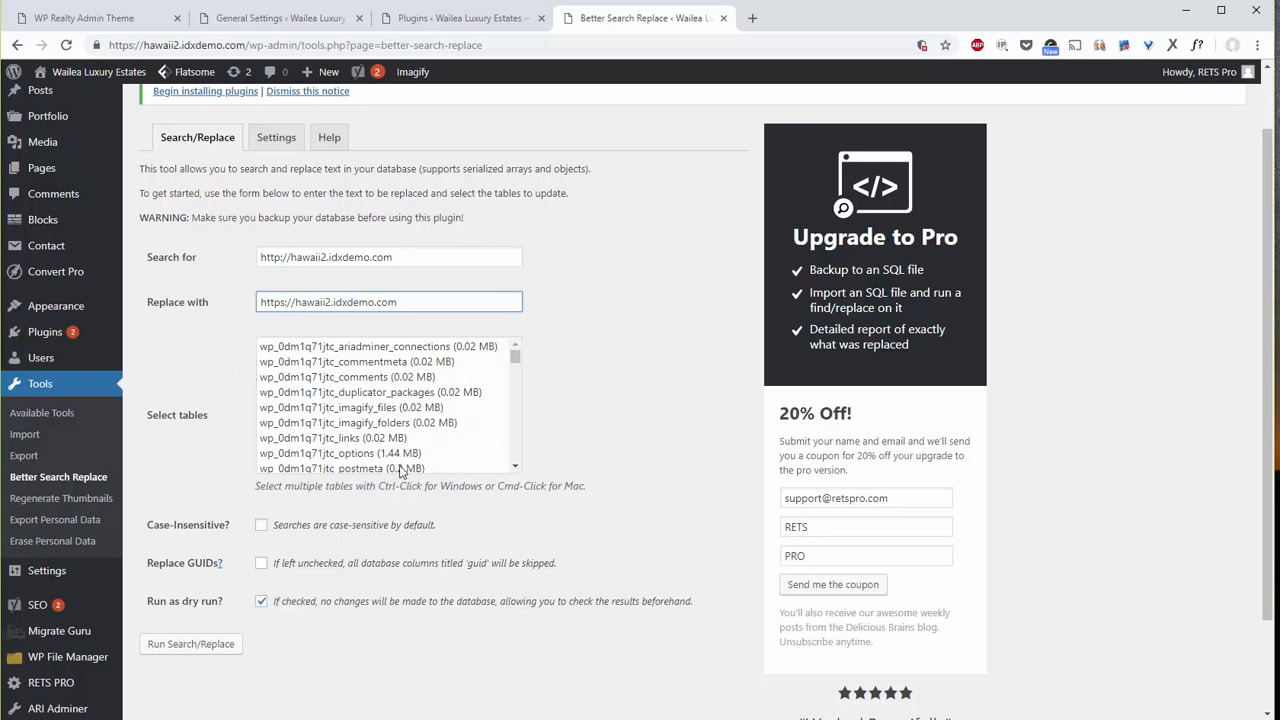
Select every database table in the table list for the replacement.
{"action": "left_click", "coordinate": [341, 410]}
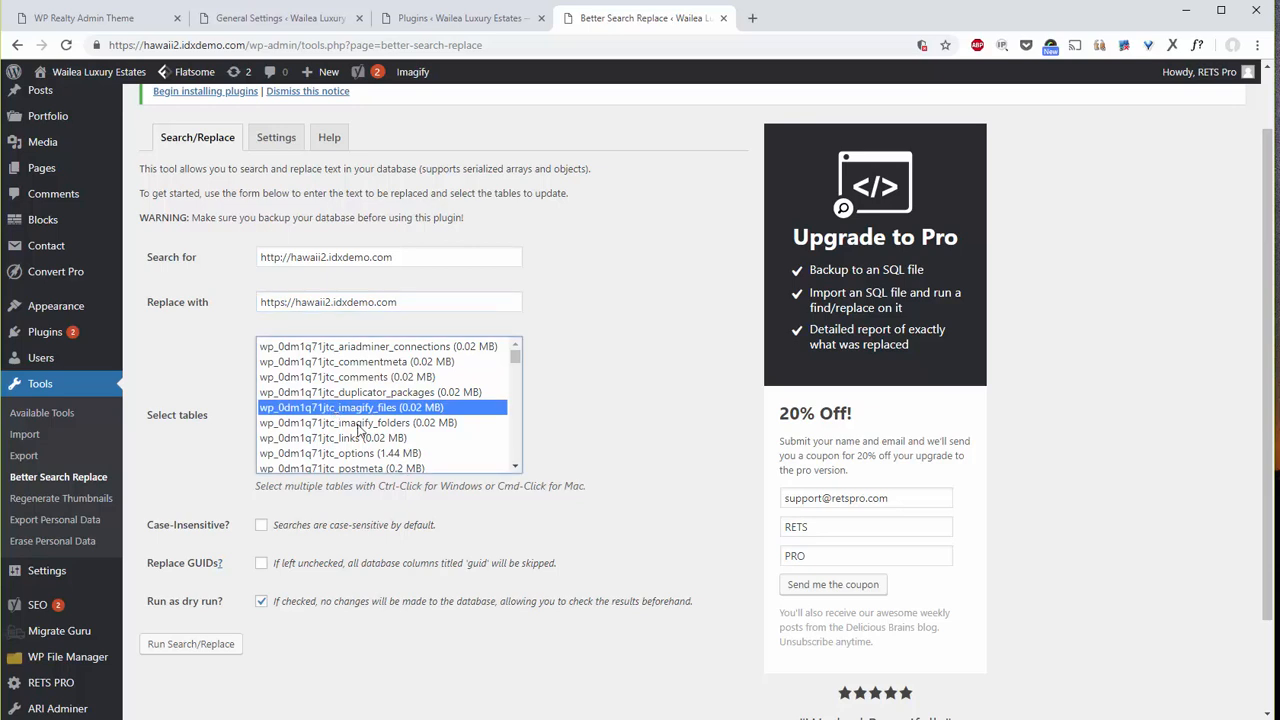
{"action": "key", "text": "ctrl+a"}
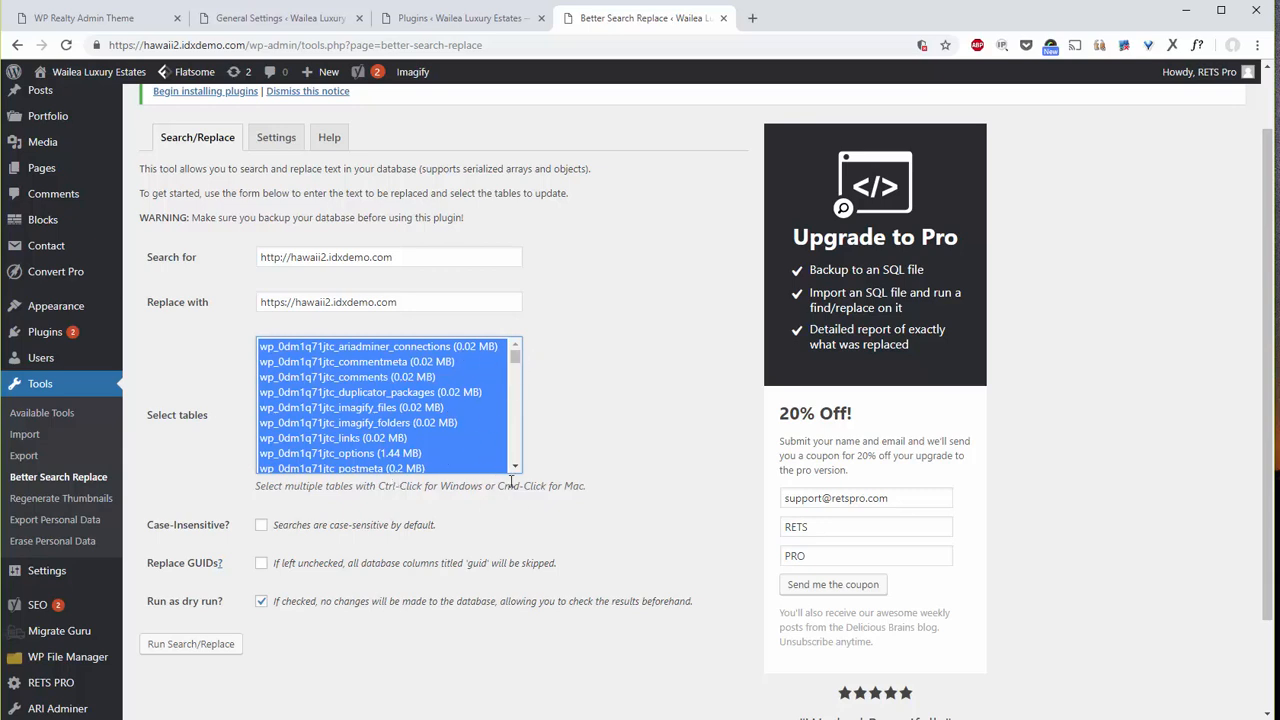
{"action": "left_click_drag", "start_coordinate": [275, 486], "coordinate": [622, 492]}
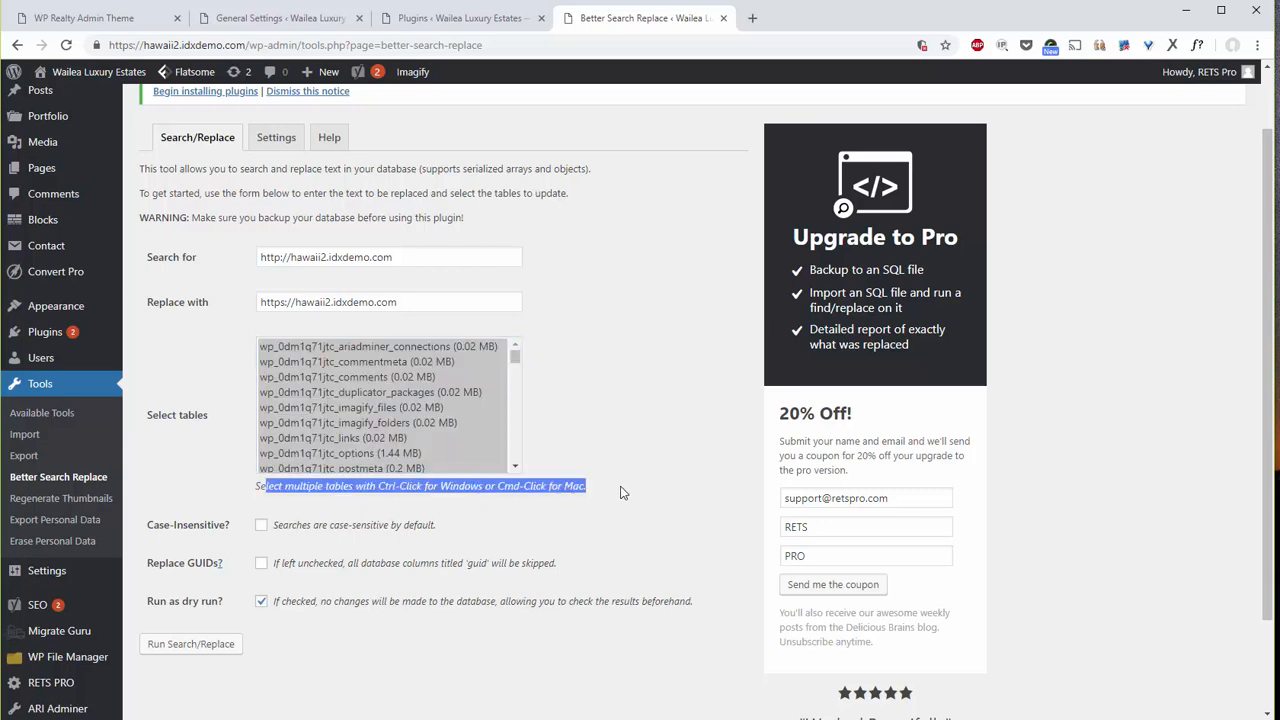
{"action": "left_click", "coordinate": [208, 488]}
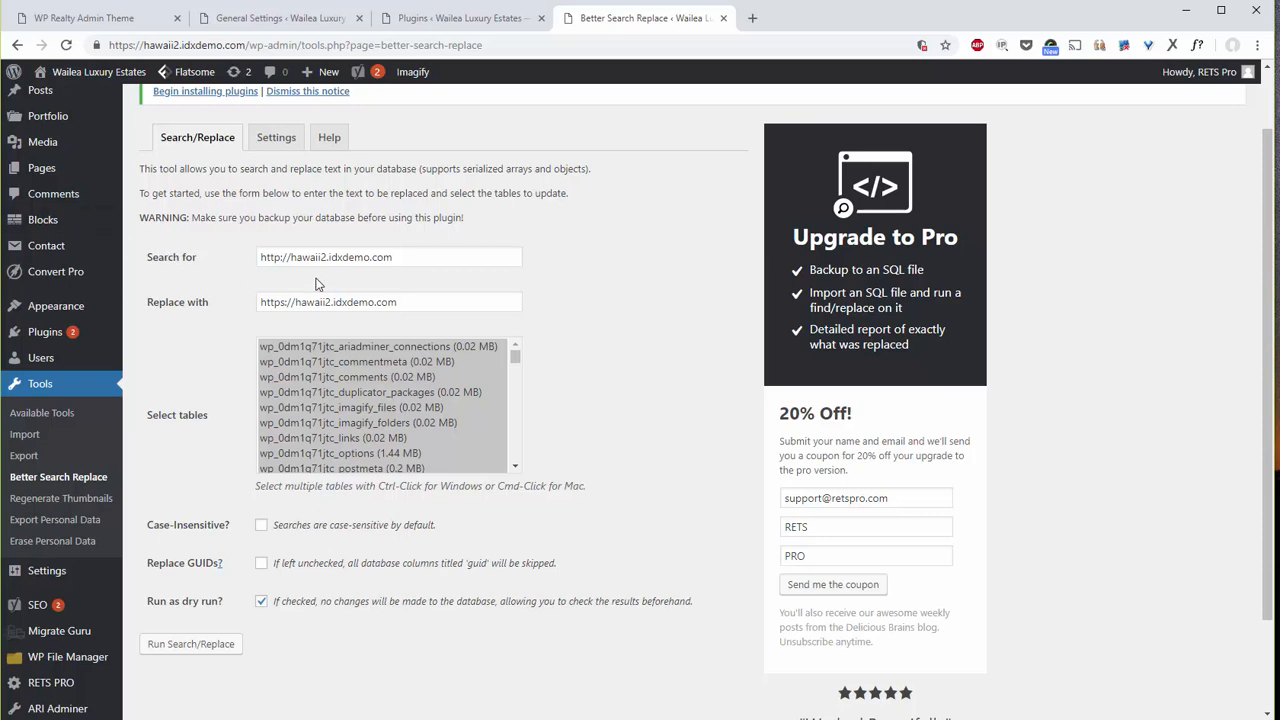
Uncheck 'Run as dry run?' and return to the top of Better Search Replace.
{"action": "left_click", "coordinate": [261, 602]}
{"action": "scroll", "coordinate": [375, 622], "scroll_direction": "up", "scroll_amount": 2}
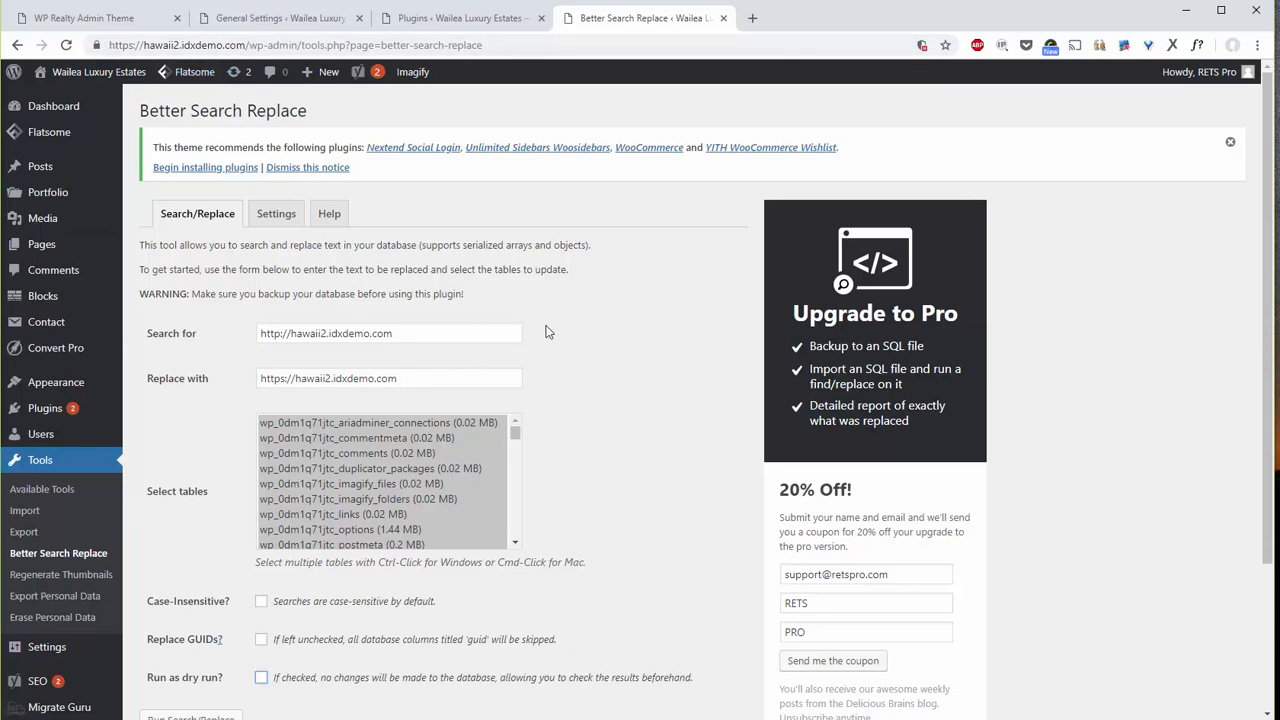
Bring FileZilla forward, go to the site root, and delete the server's error_log file.
{"action": "left_click_drag", "start_coordinate": [1279, 17], "coordinate": [551, 69]}
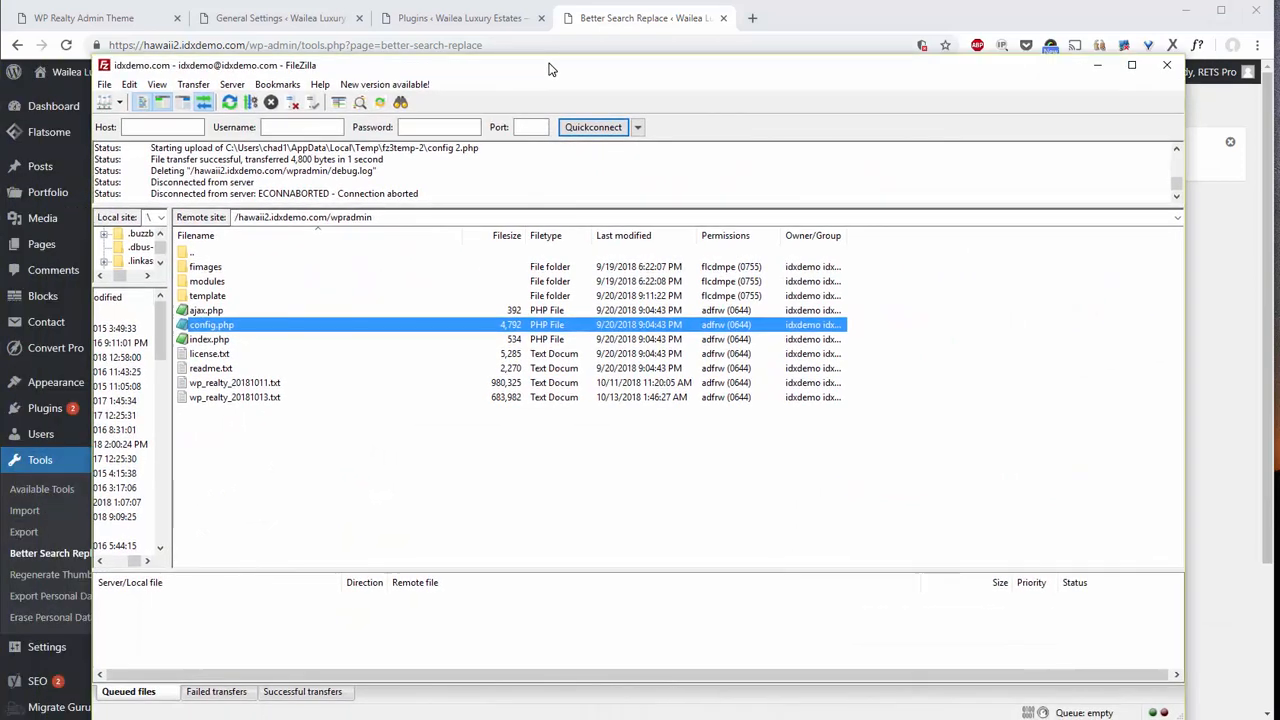
{"action": "double_click", "coordinate": [182, 255]}
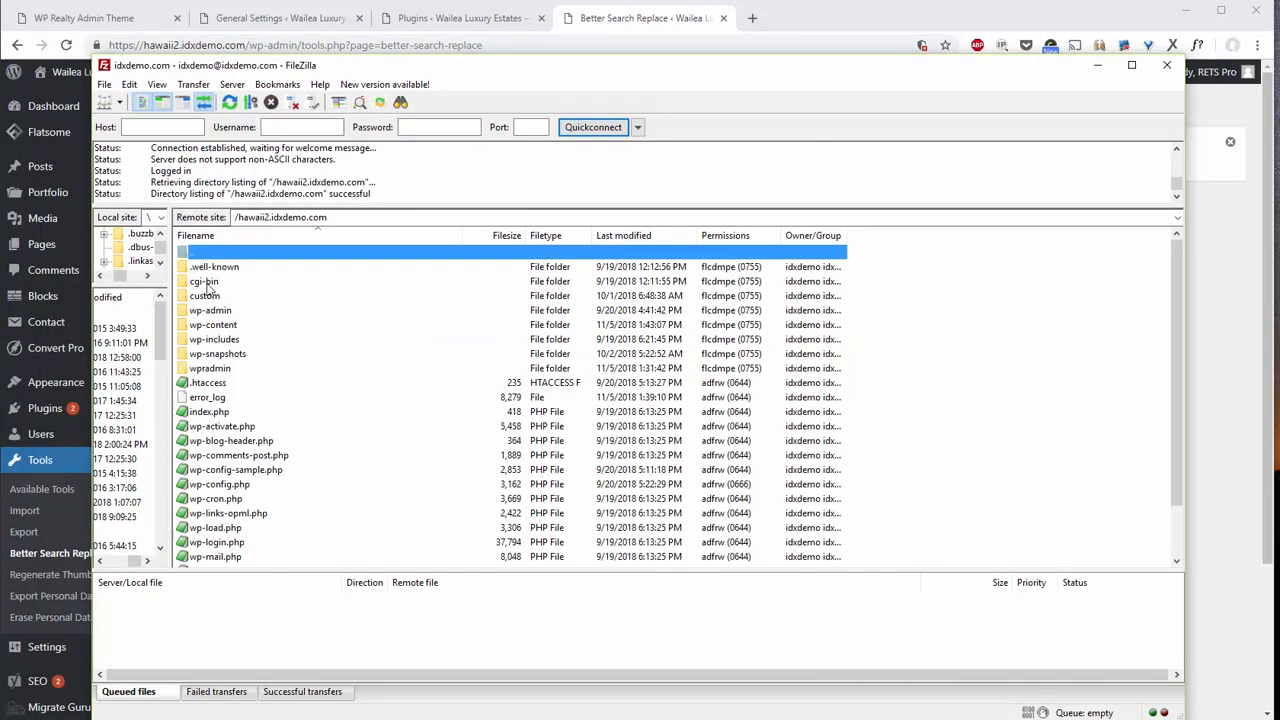
{"action": "left_click", "coordinate": [209, 398]}
{"action": "key", "text": "Delete"}
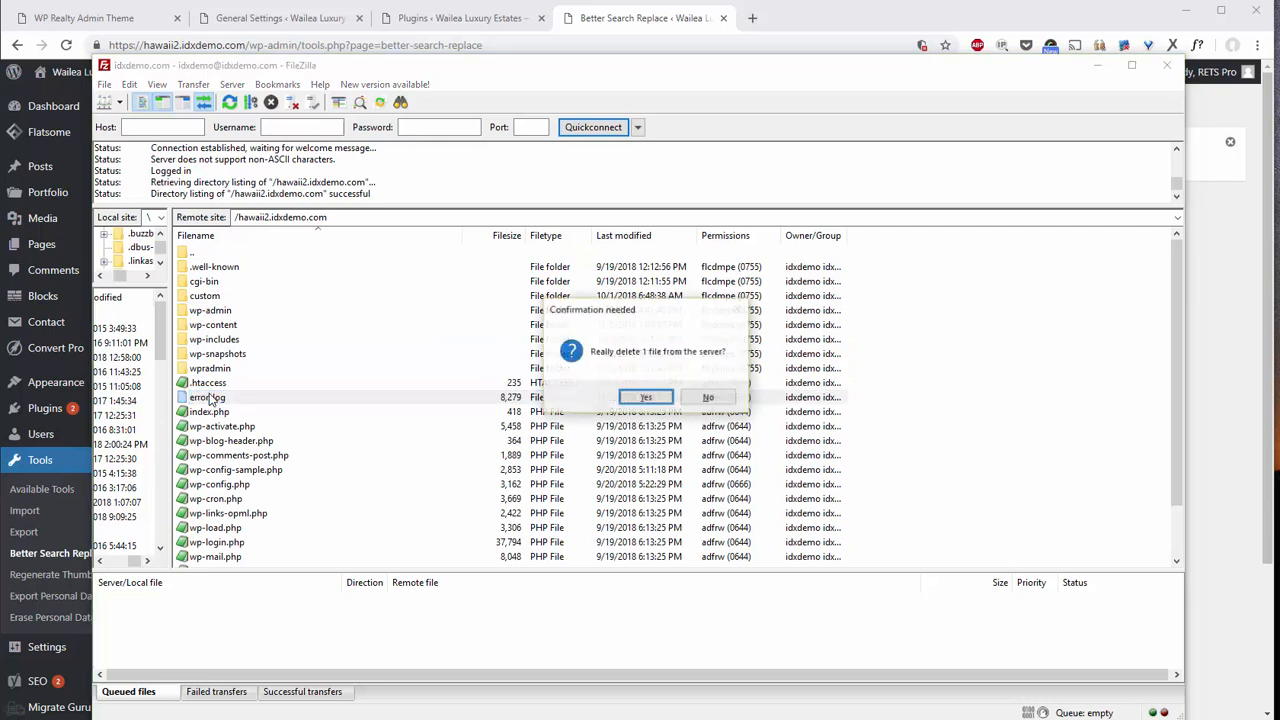
{"action": "key", "text": "Return"}
Open the remote wpradmin folder and select config.php.
{"action": "left_click", "coordinate": [226, 369]}
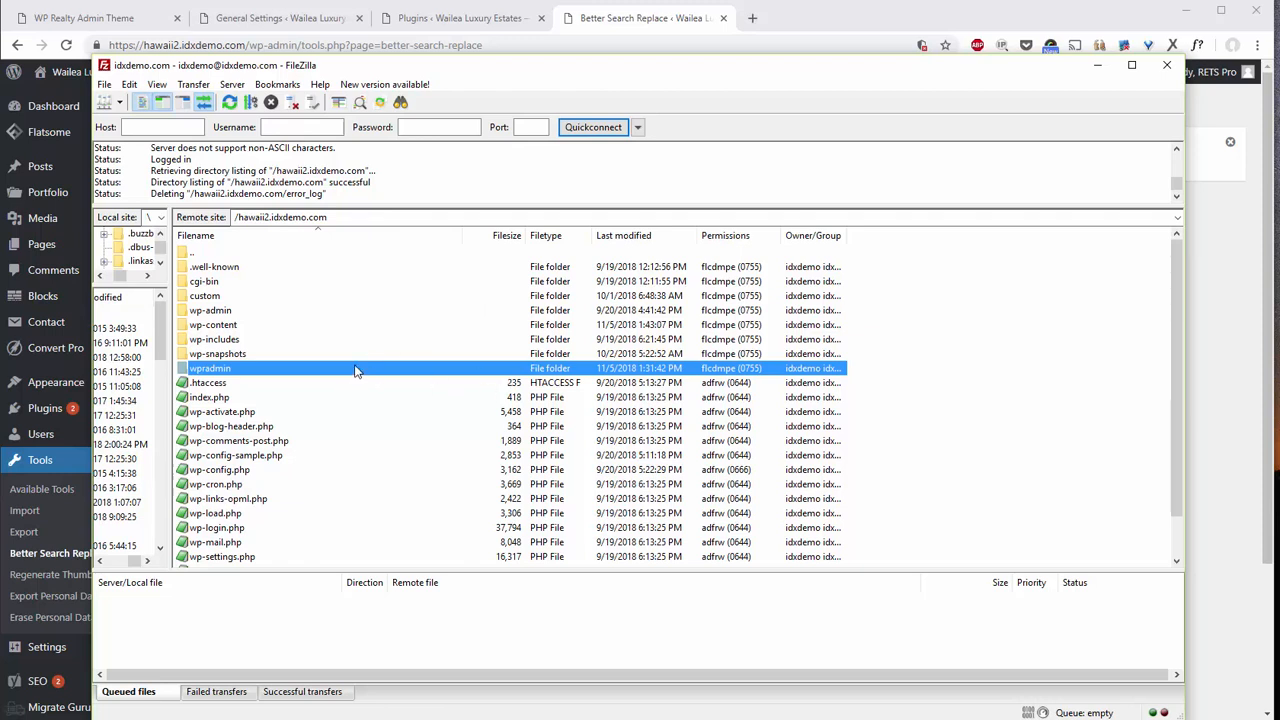
{"action": "left_click", "coordinate": [220, 371]}
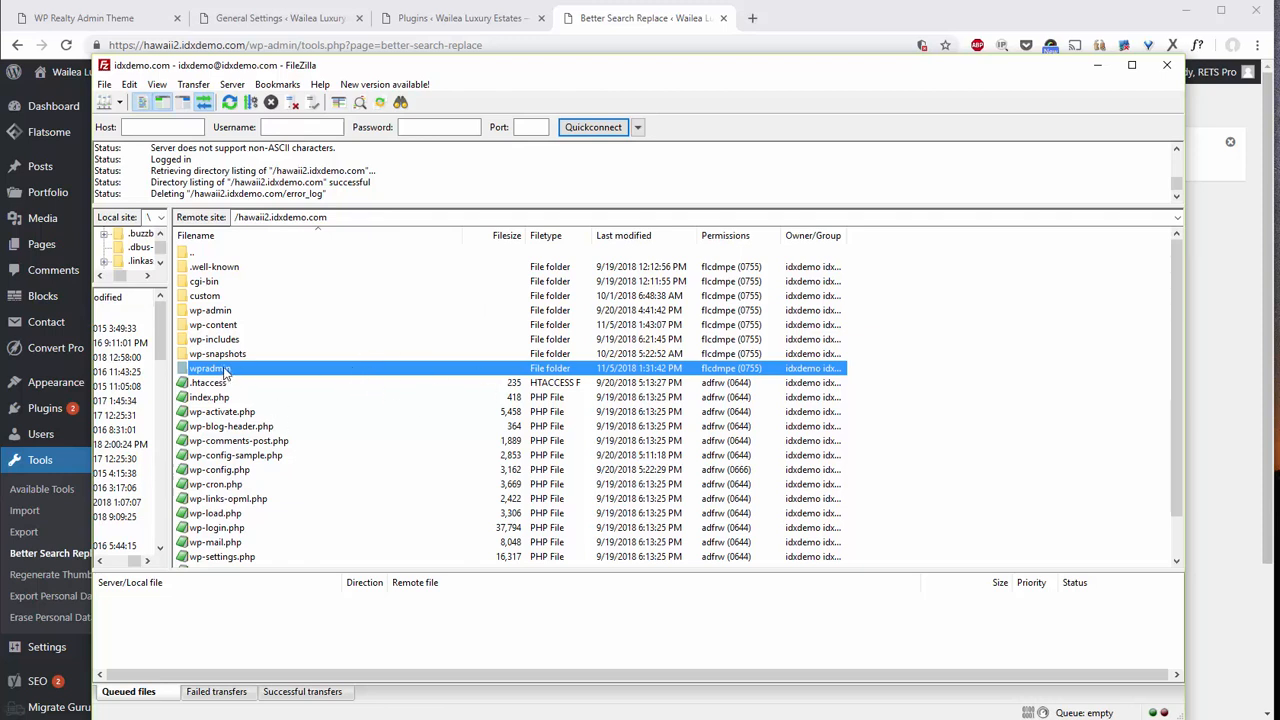
{"action": "left_click", "coordinate": [325, 386]}
{"action": "left_click", "coordinate": [187, 370]}
{"action": "left_click", "coordinate": [185, 312]}
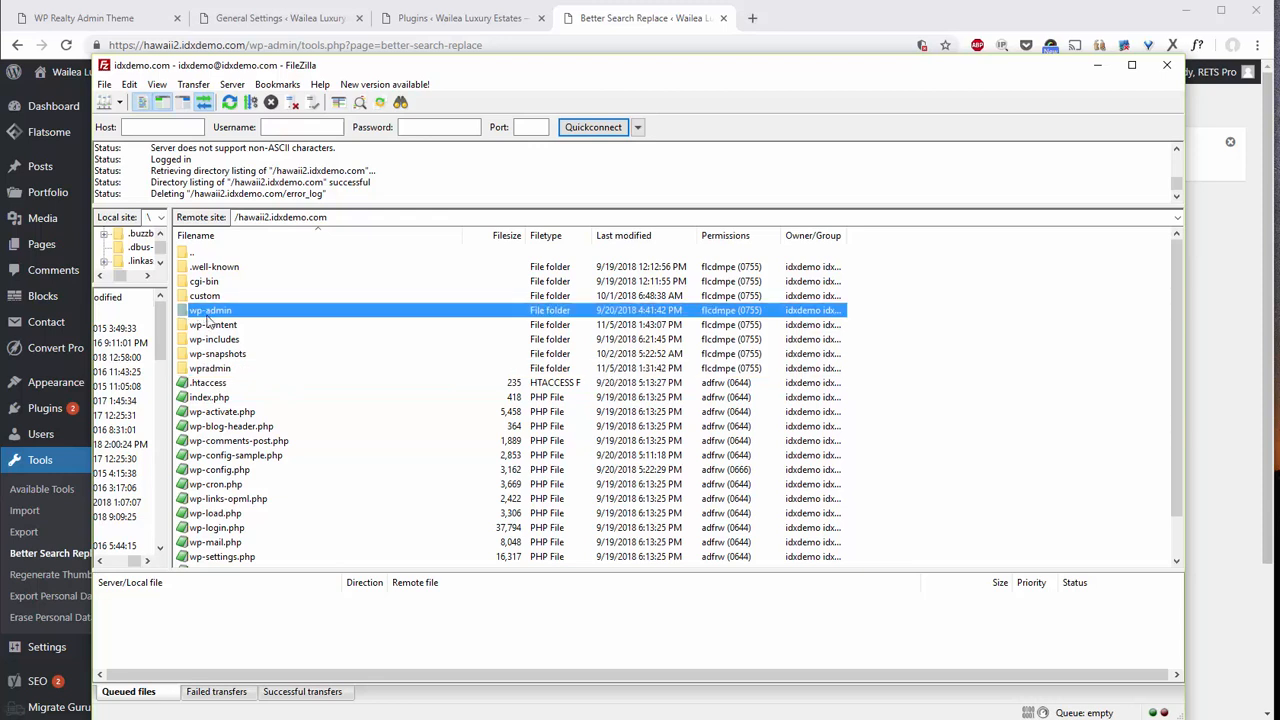
{"action": "double_click", "coordinate": [190, 370]}
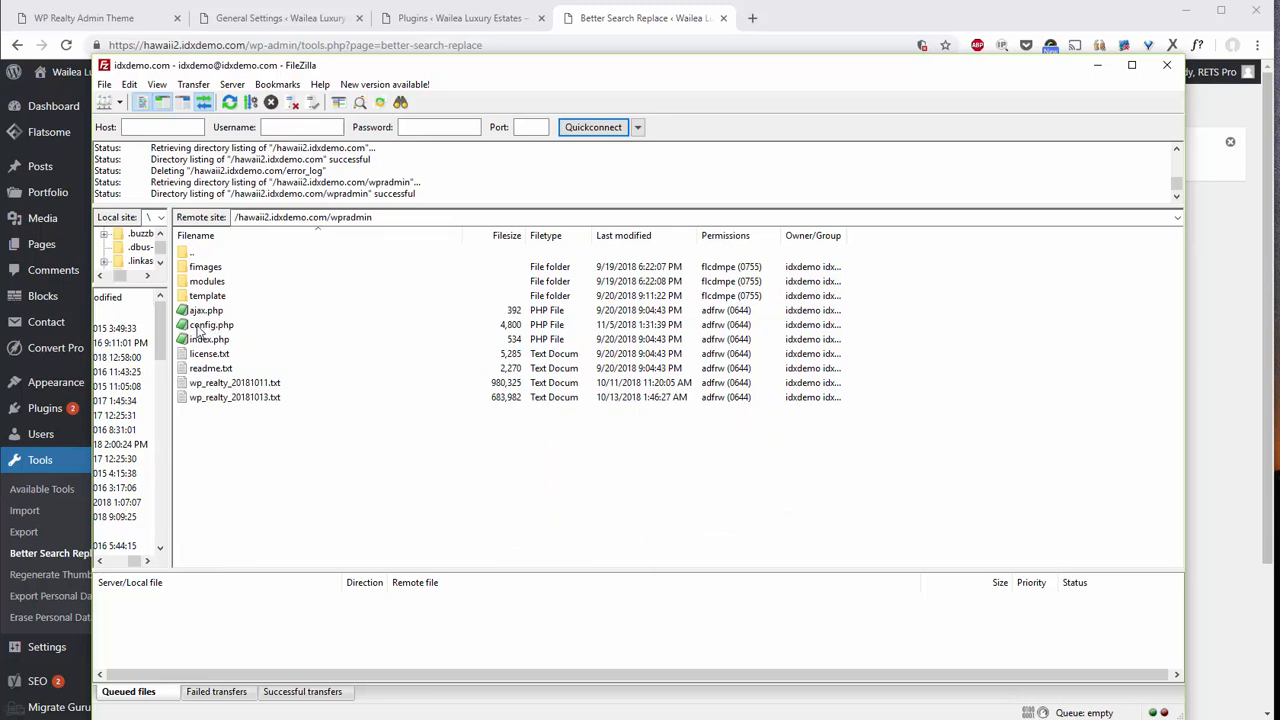
{"action": "left_click", "coordinate": [199, 332]}
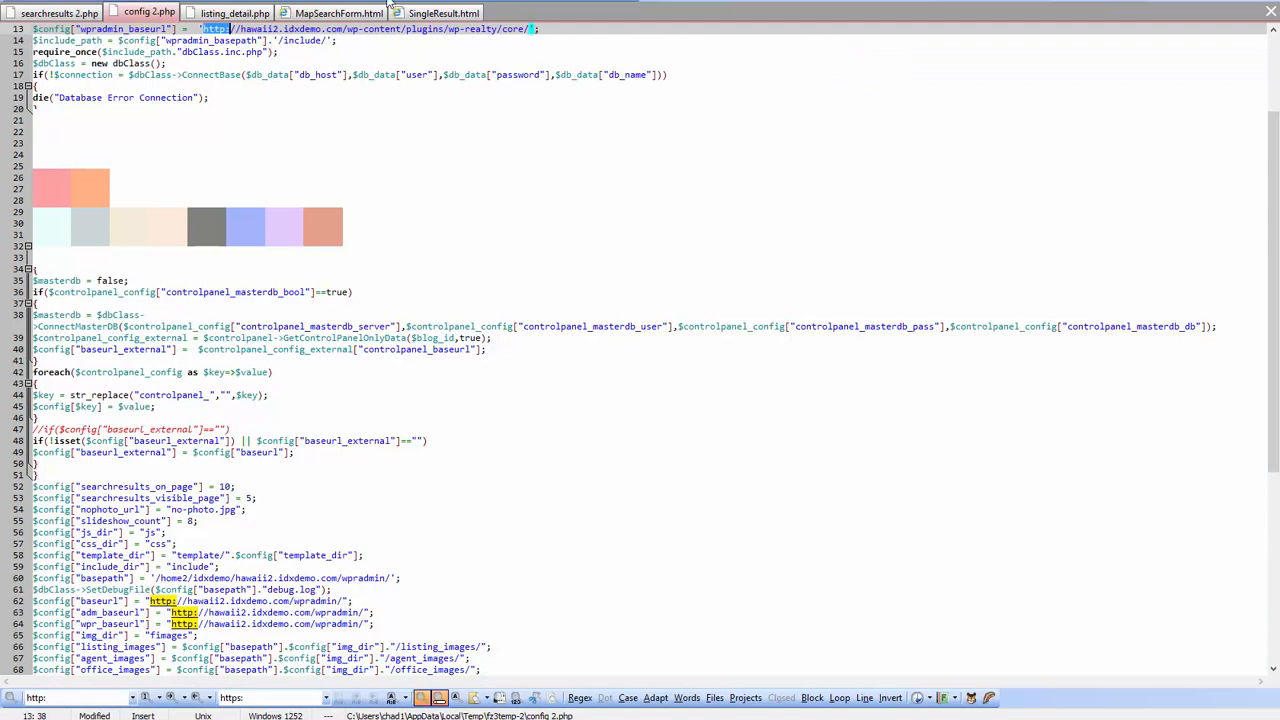
Replace all 8 http: occurrences in config.php with https: and minimize EditPad Pro.
{"action": "left_click_drag", "start_coordinate": [407, 0], "coordinate": [411, 34]}
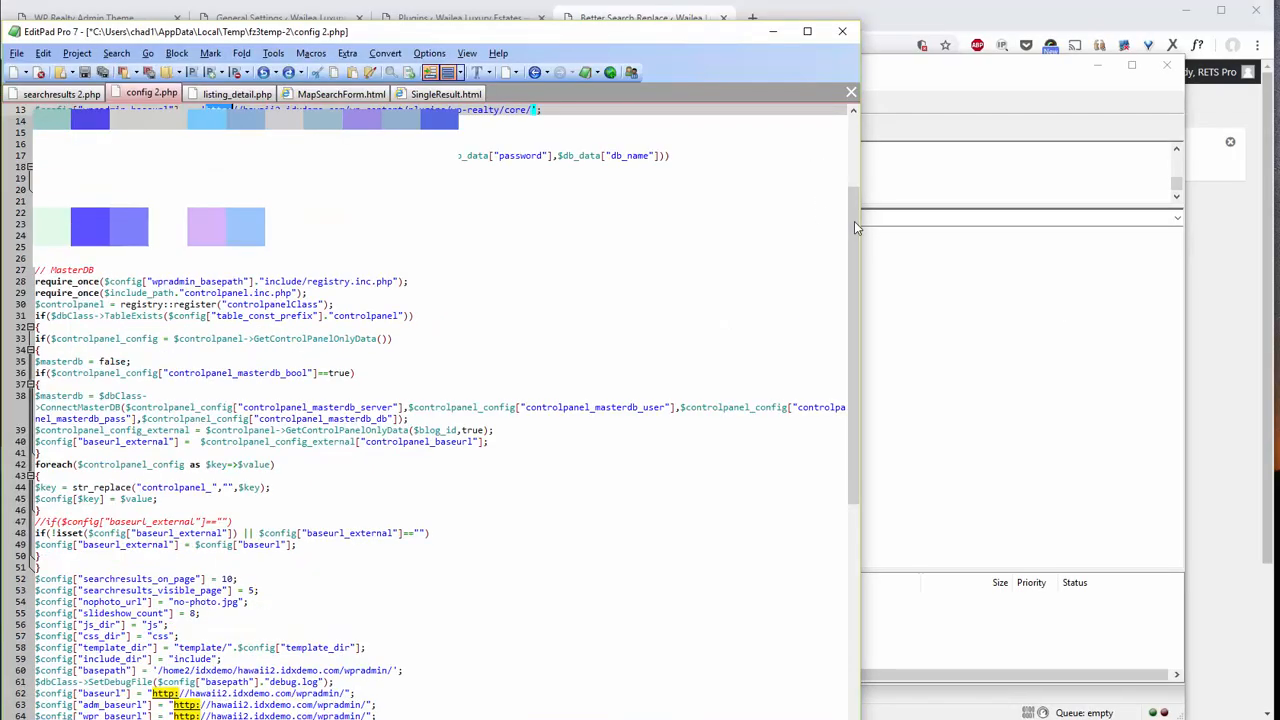
{"action": "left_click_drag", "start_coordinate": [1143, 237], "coordinate": [1168, 237]}
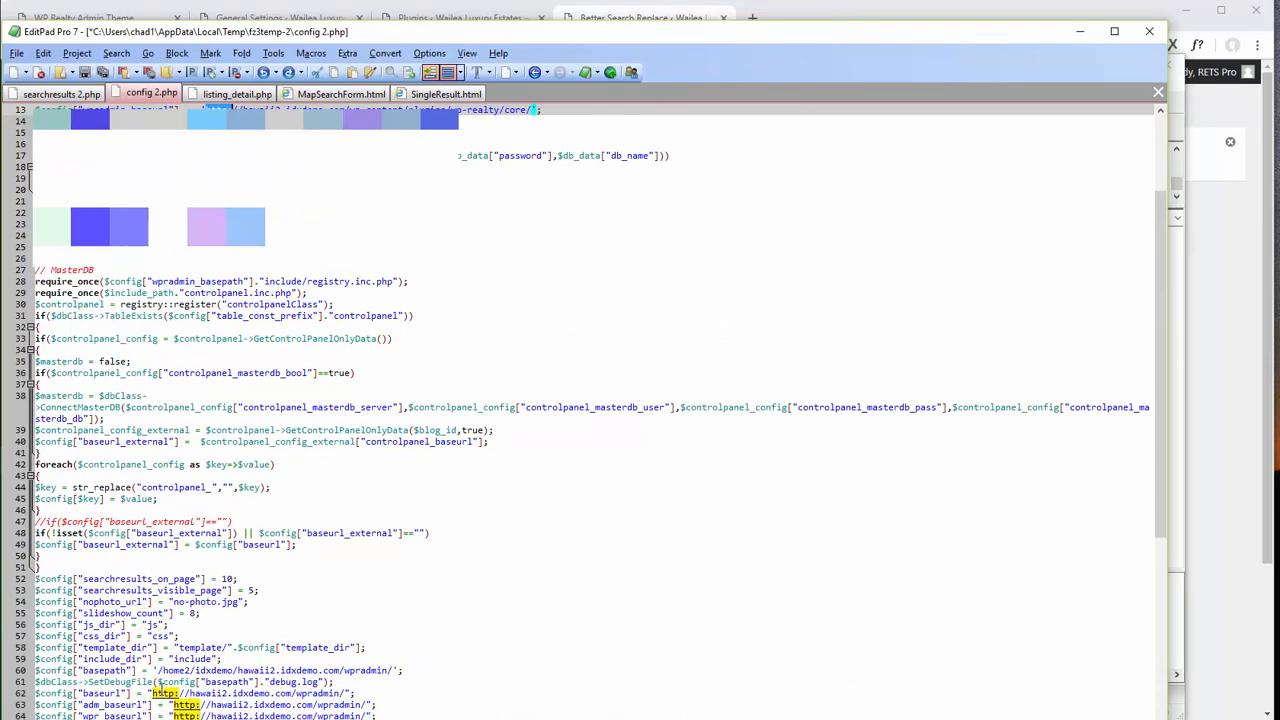
{"action": "left_click_drag", "start_coordinate": [517, 25], "coordinate": [535, 0]}
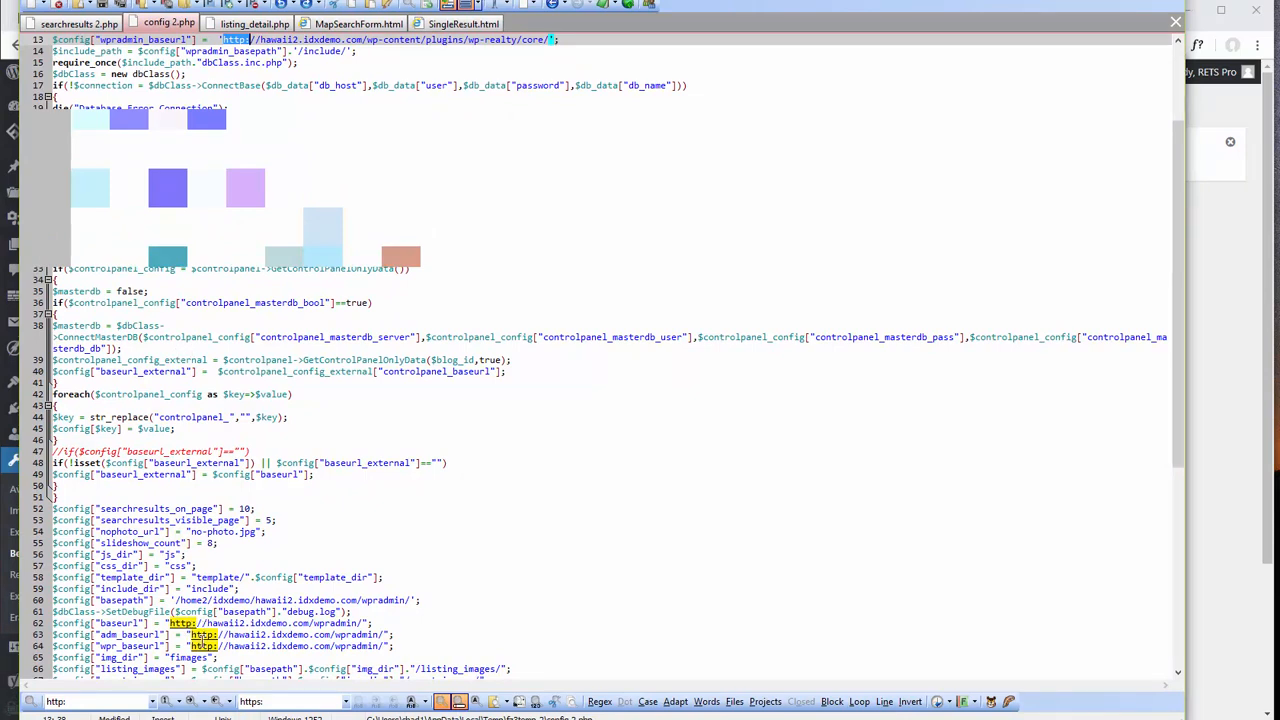
{"action": "left_click", "coordinate": [412, 703]}
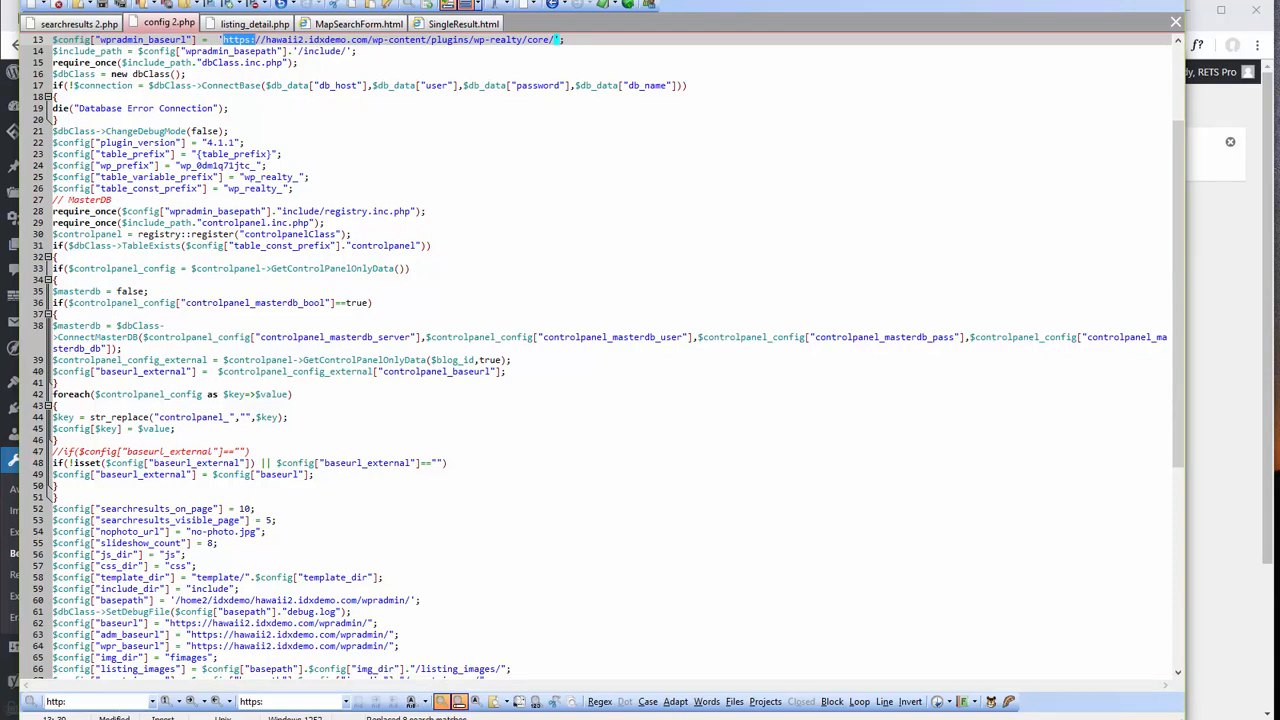
{"action": "left_click", "coordinate": [1098, 1]}
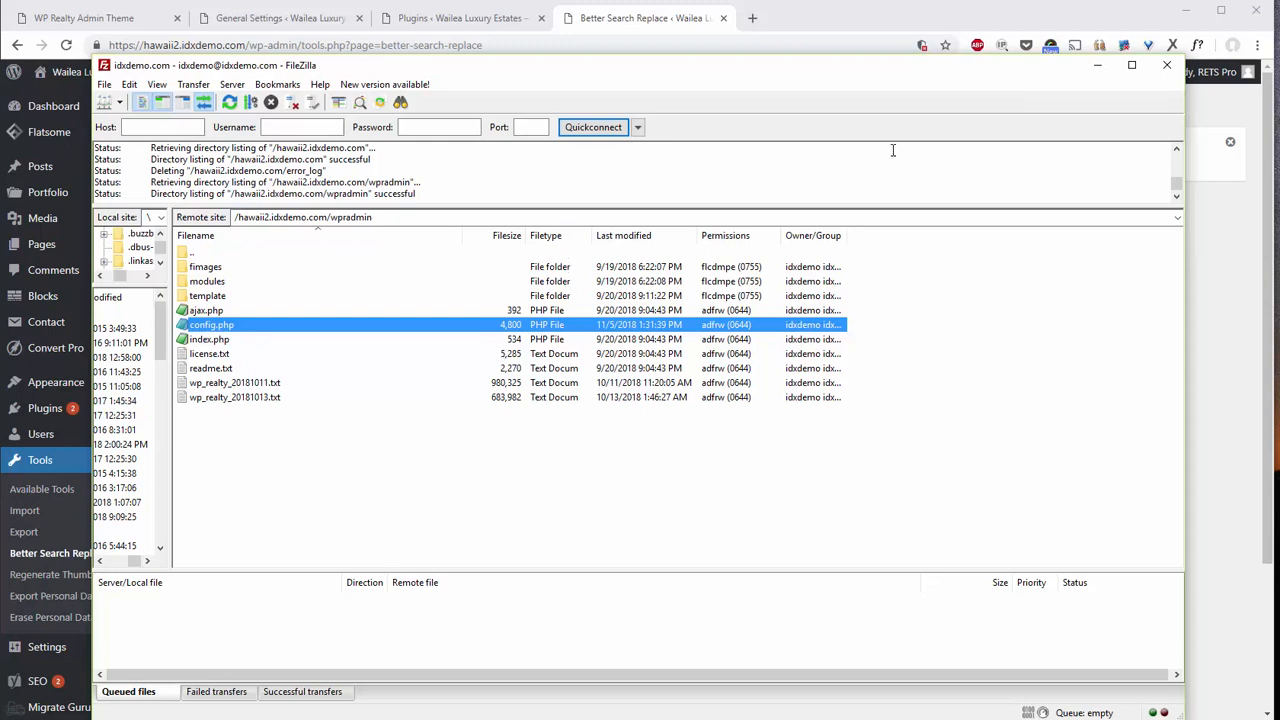
Open the remote template folder and then its flatsome subfolder.
{"action": "left_click_drag", "start_coordinate": [268, 72], "coordinate": [307, 93]}
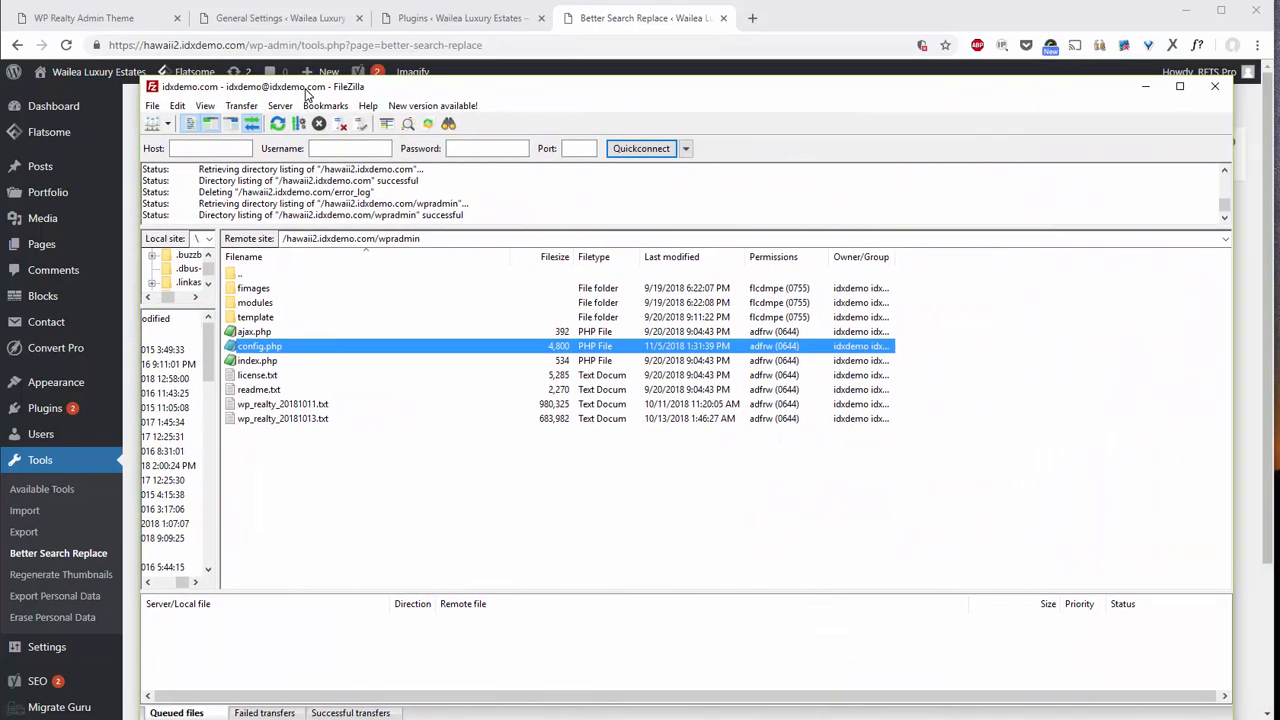
{"action": "left_click", "coordinate": [257, 318]}
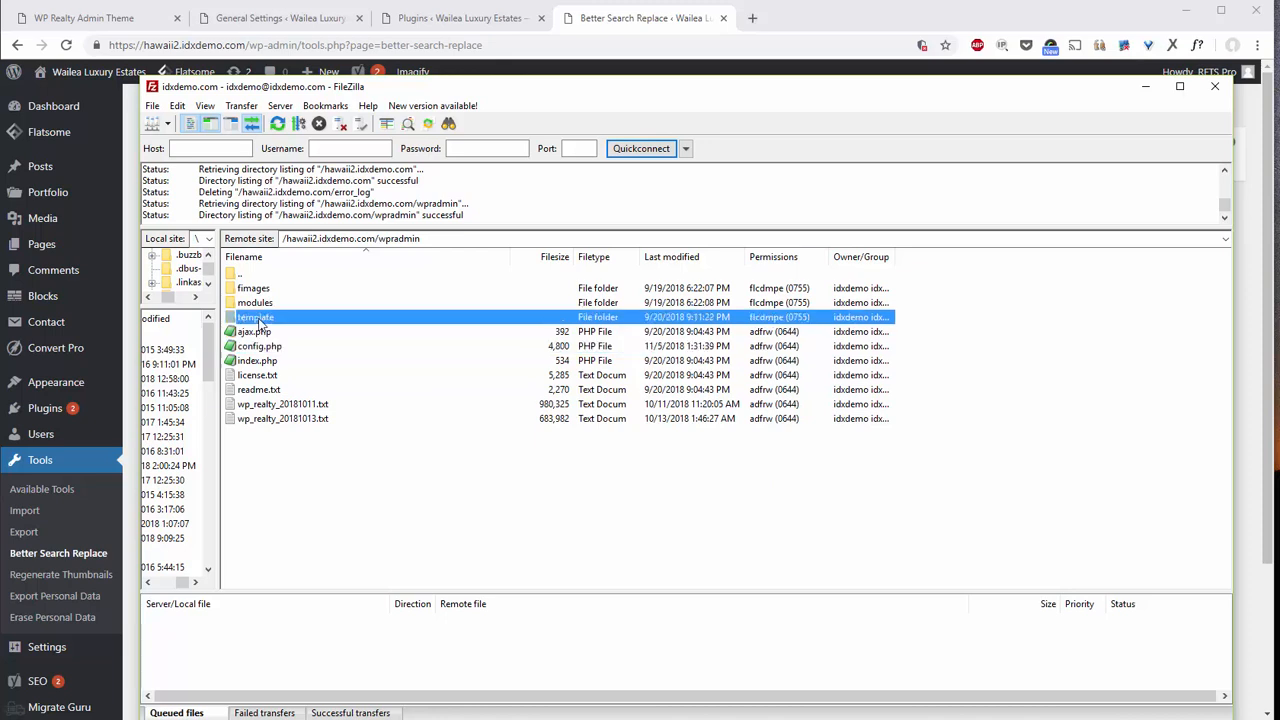
{"action": "double_click", "coordinate": [258, 318]}
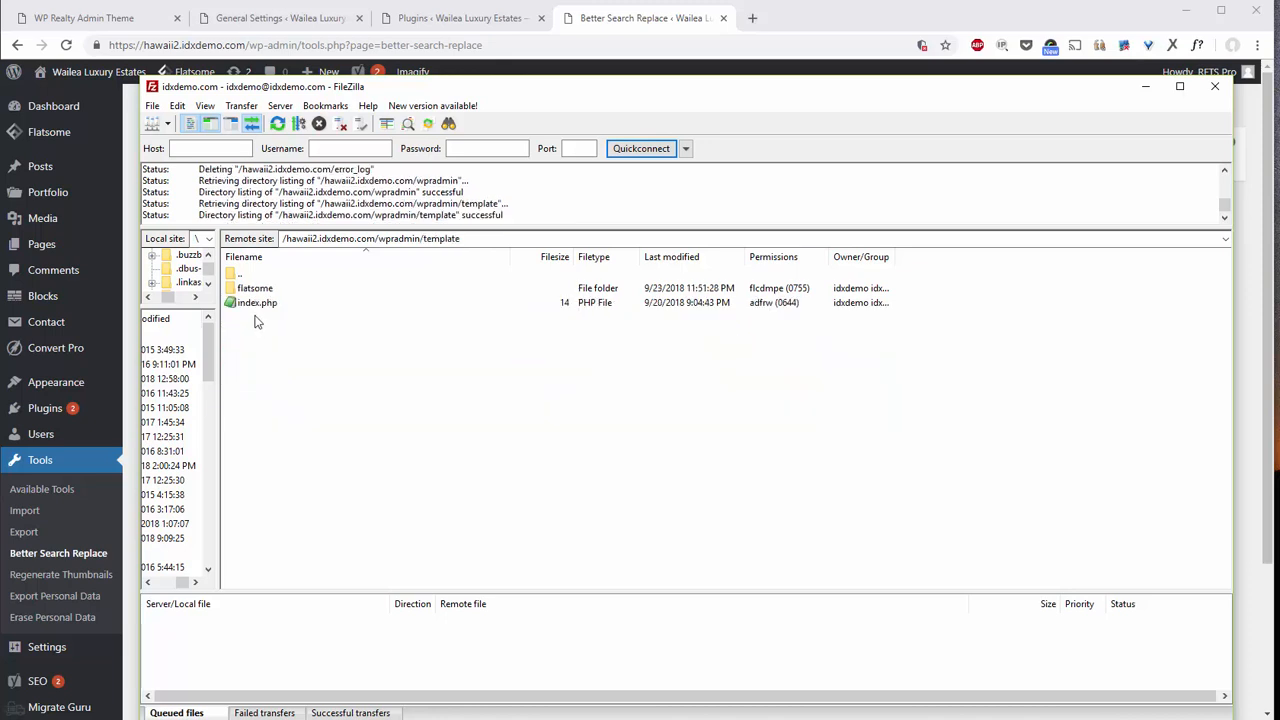
{"action": "left_click", "coordinate": [256, 289]}
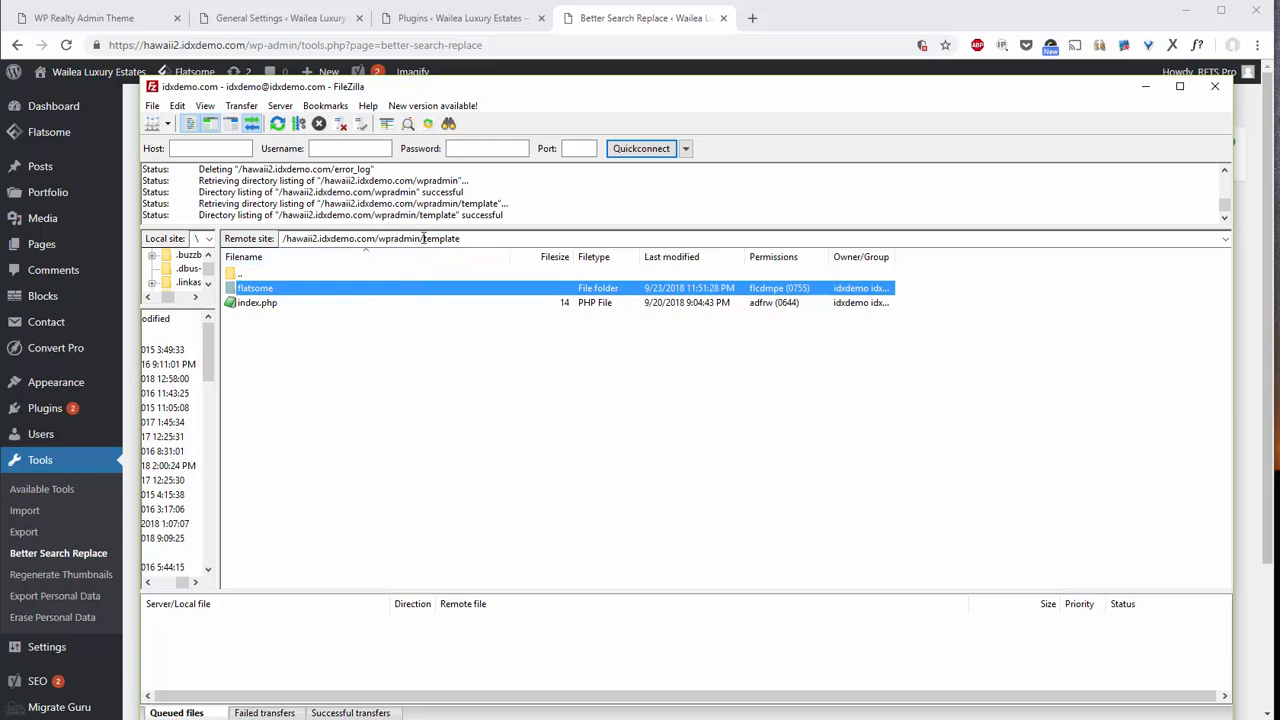
{"action": "left_click", "coordinate": [255, 289]}
{"action": "double_click", "coordinate": [231, 289]}
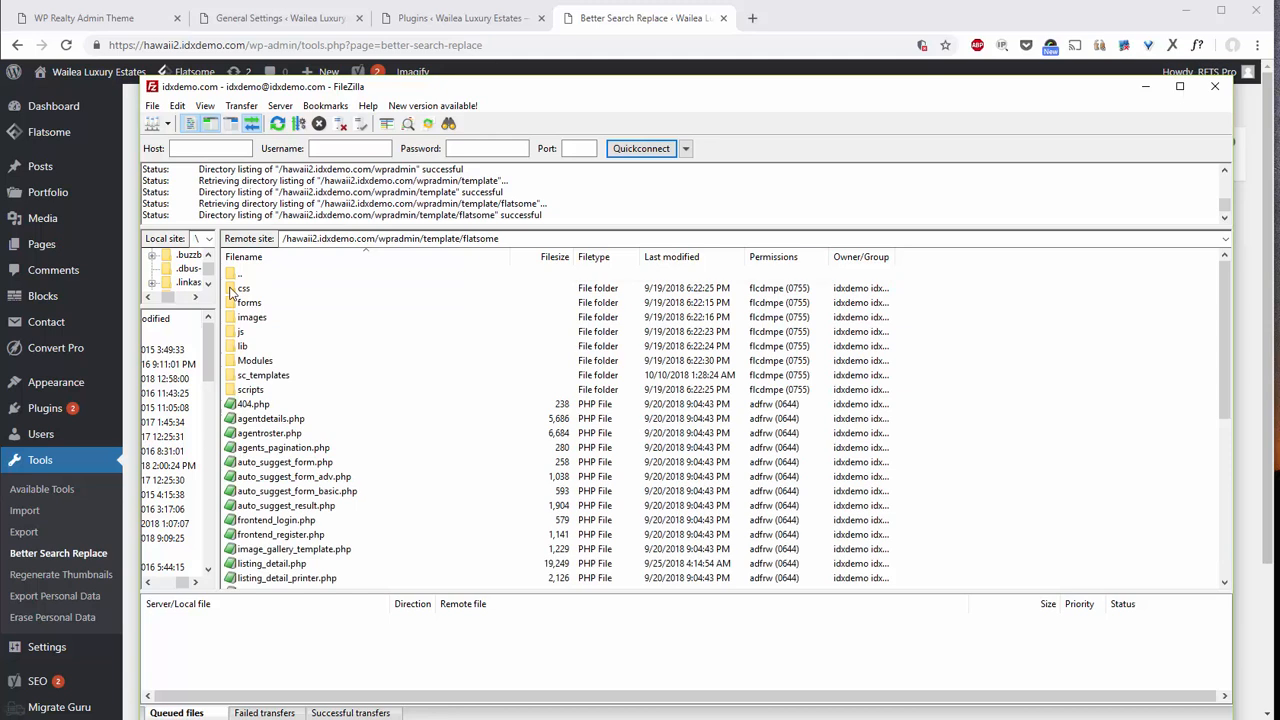
Browse into Modules > MapSearch and check the MapSearchForm.html and MapSearch.html files.
{"action": "left_click", "coordinate": [258, 376]}
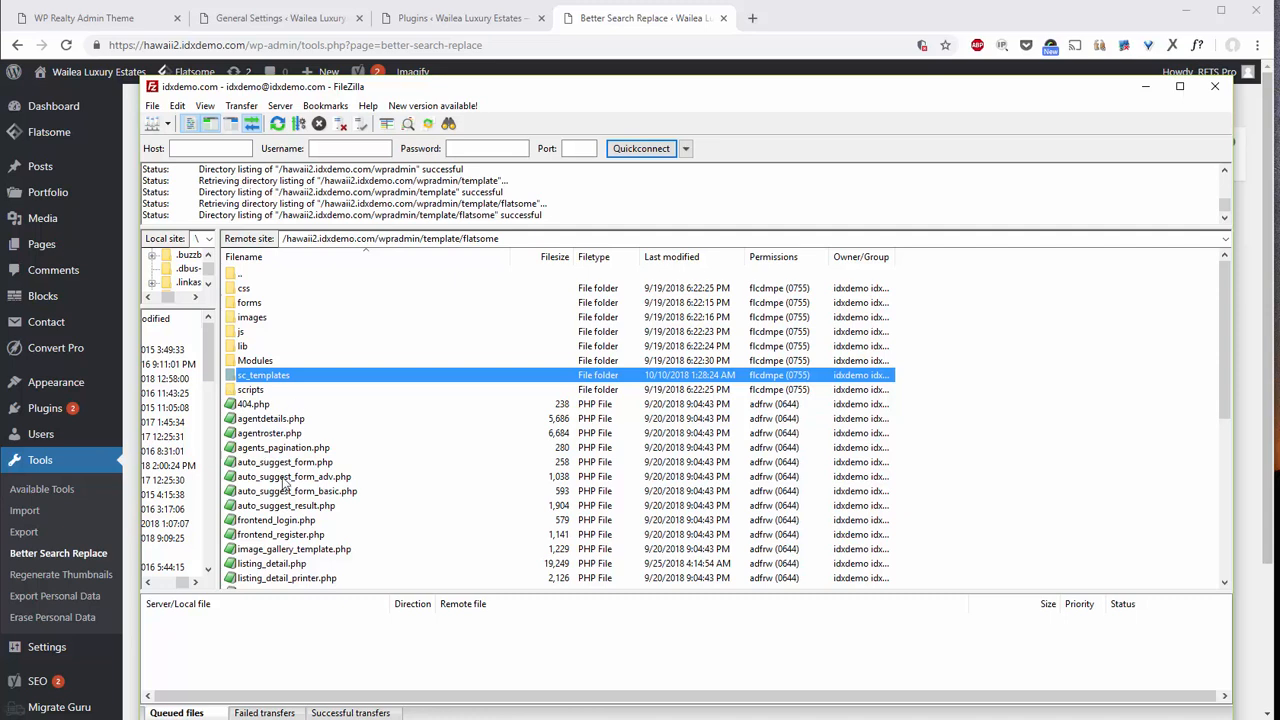
{"action": "double_click", "coordinate": [262, 361]}
{"action": "double_click", "coordinate": [270, 317]}
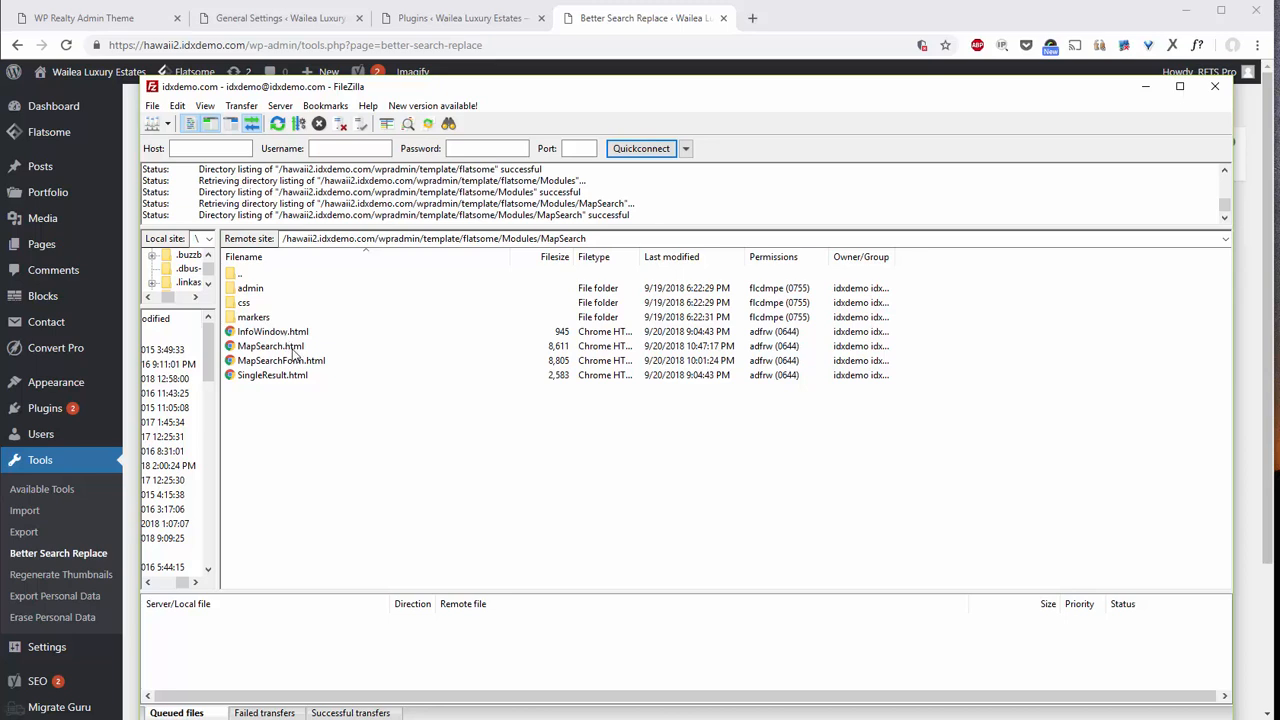
{"action": "right_click", "coordinate": [276, 362]}
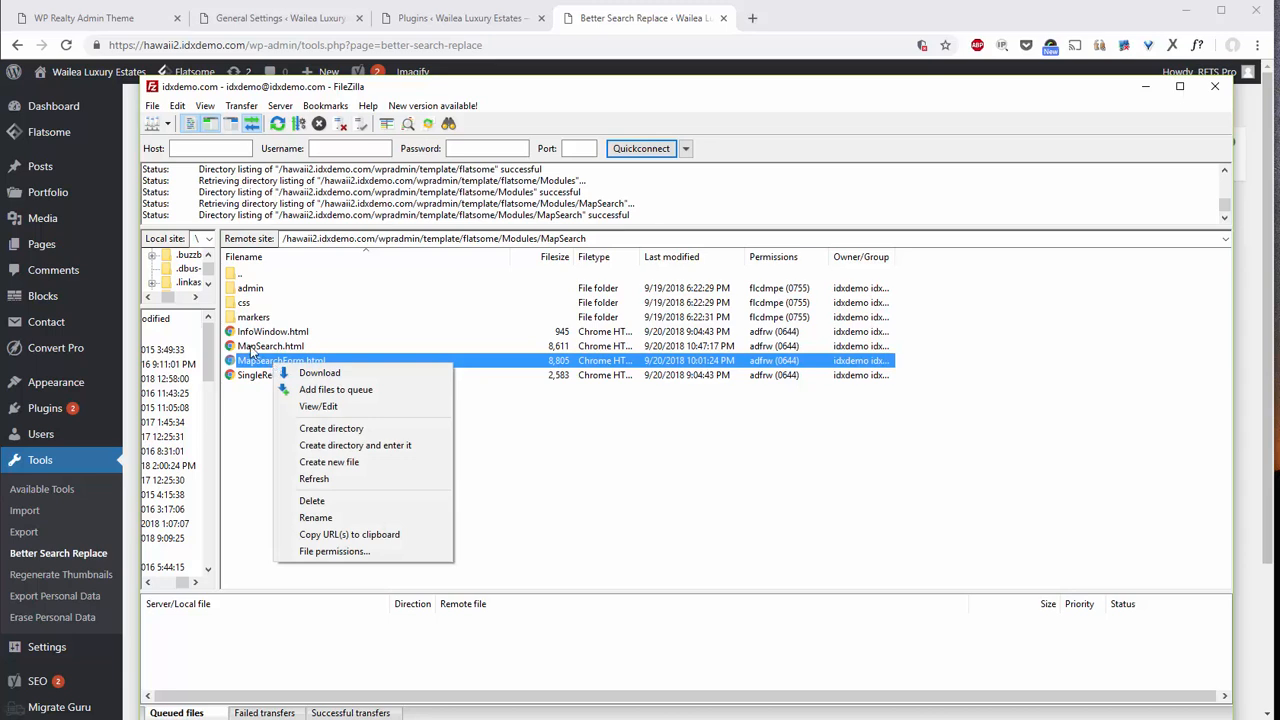
{"action": "left_click", "coordinate": [252, 347]}
{"action": "right_click", "coordinate": [252, 349]}
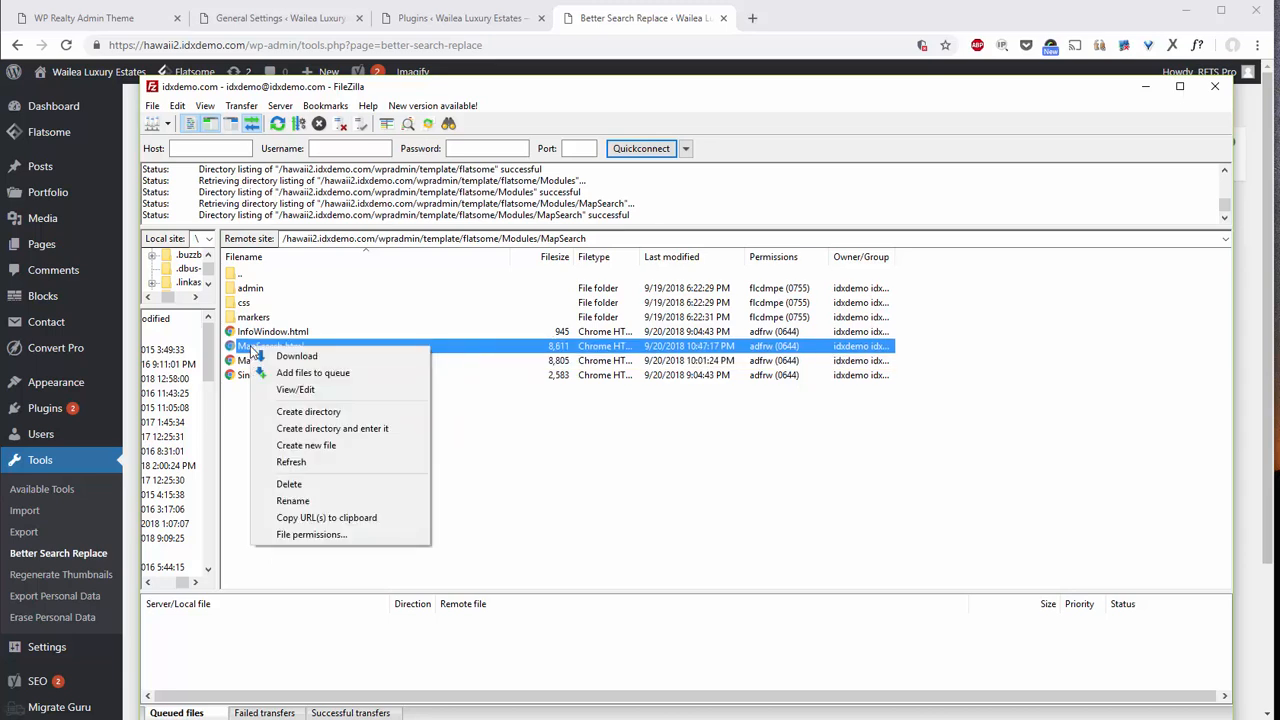
Back up to flatsome, open sc_templates, and bring up actions for fullwidth_map_template.php.
{"action": "double_click", "coordinate": [235, 275]}
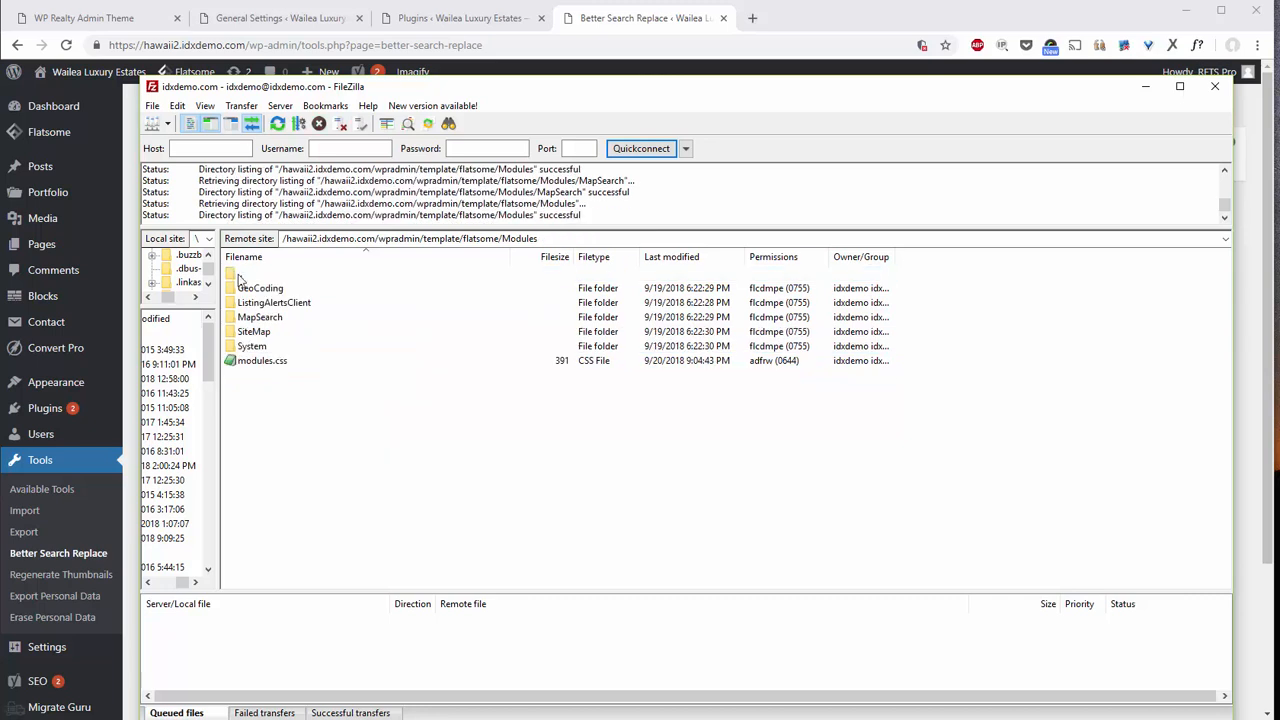
{"action": "double_click", "coordinate": [232, 275]}
{"action": "double_click", "coordinate": [268, 377]}
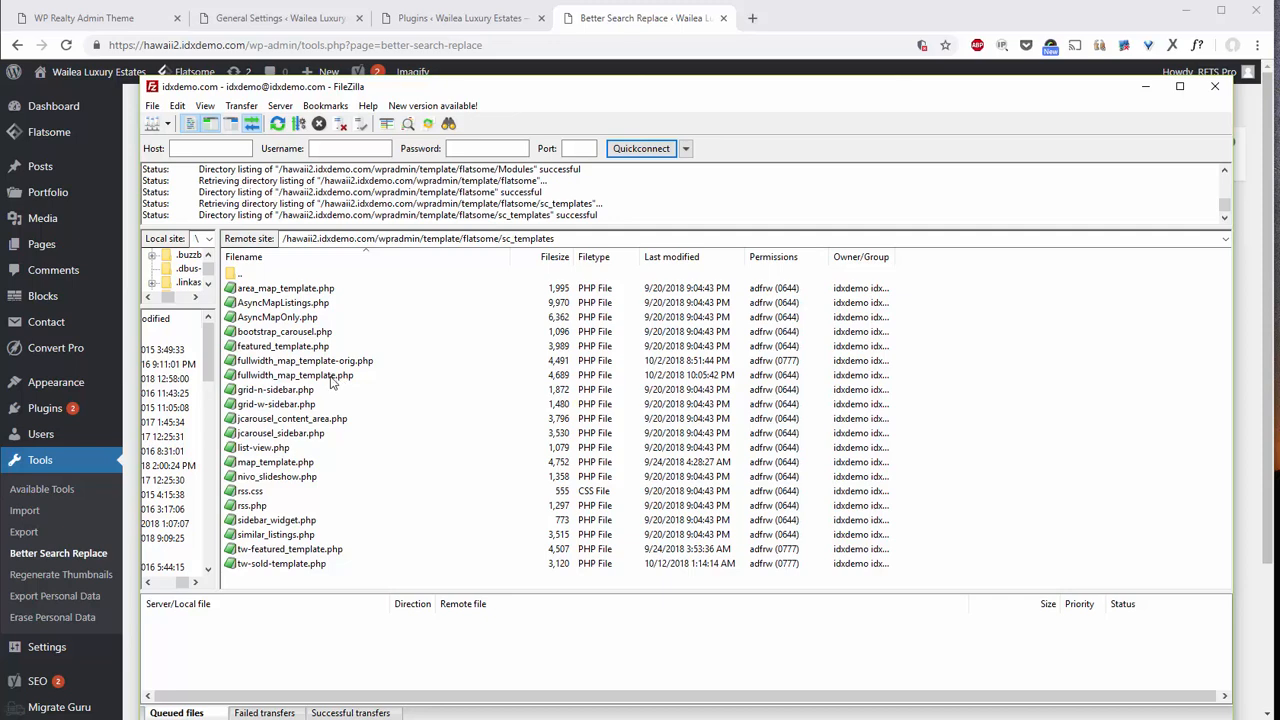
{"action": "right_click", "coordinate": [332, 378]}
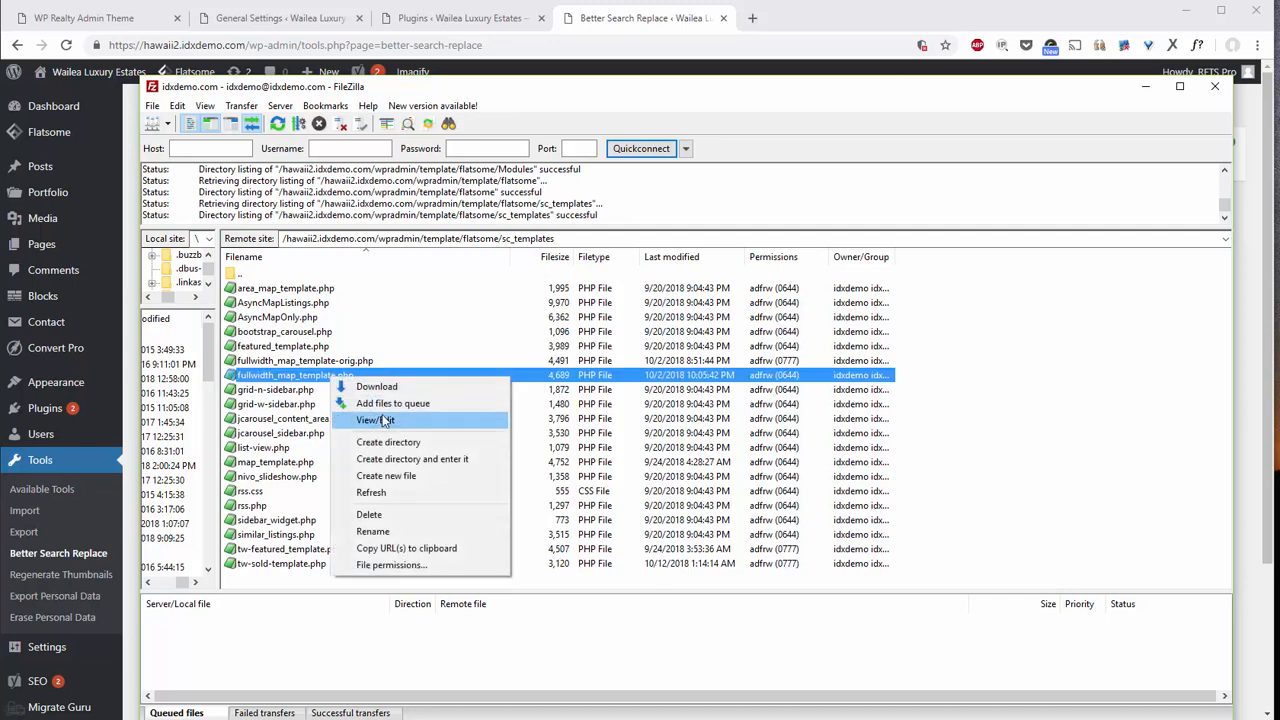
View fullwidth_map_template.php in EditPad Pro, inspect the line 2 stylesheet href, then minimize it.
{"action": "left_click", "coordinate": [386, 418]}
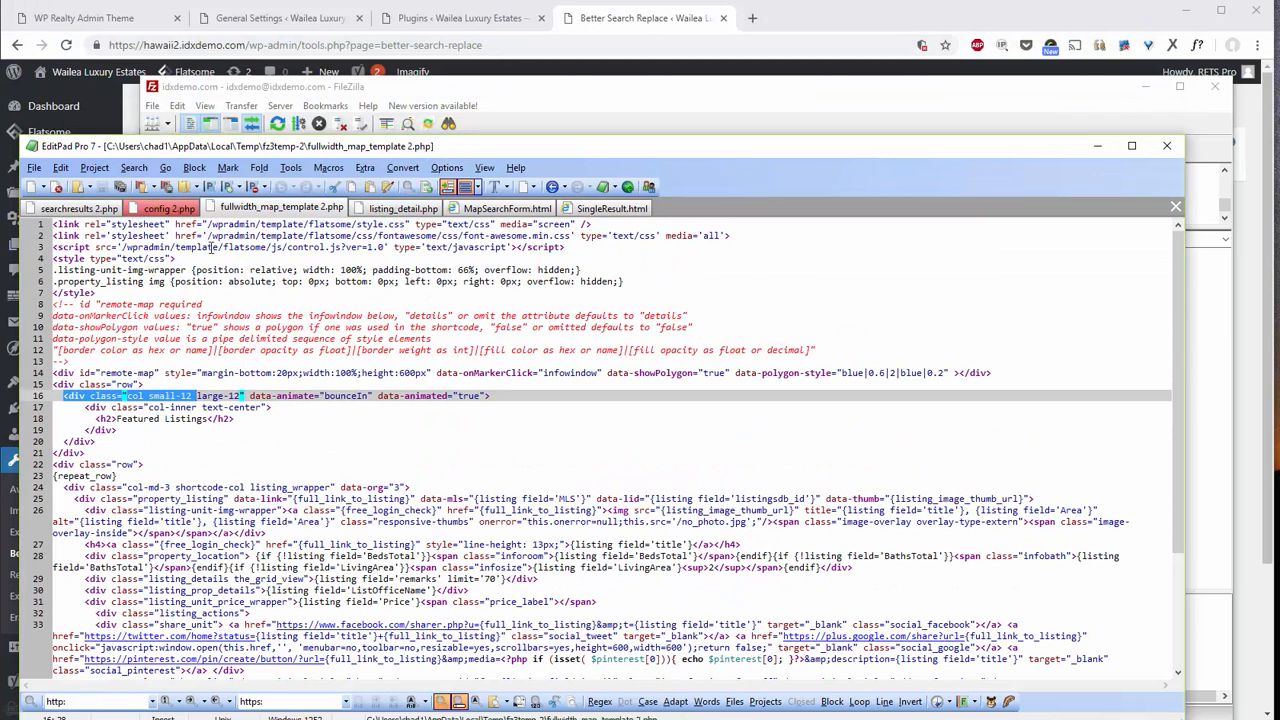
{"action": "left_click", "coordinate": [204, 236]}
{"action": "left_click_drag", "start_coordinate": [207, 236], "coordinate": [283, 236]}
{"action": "left_click", "coordinate": [211, 237]}
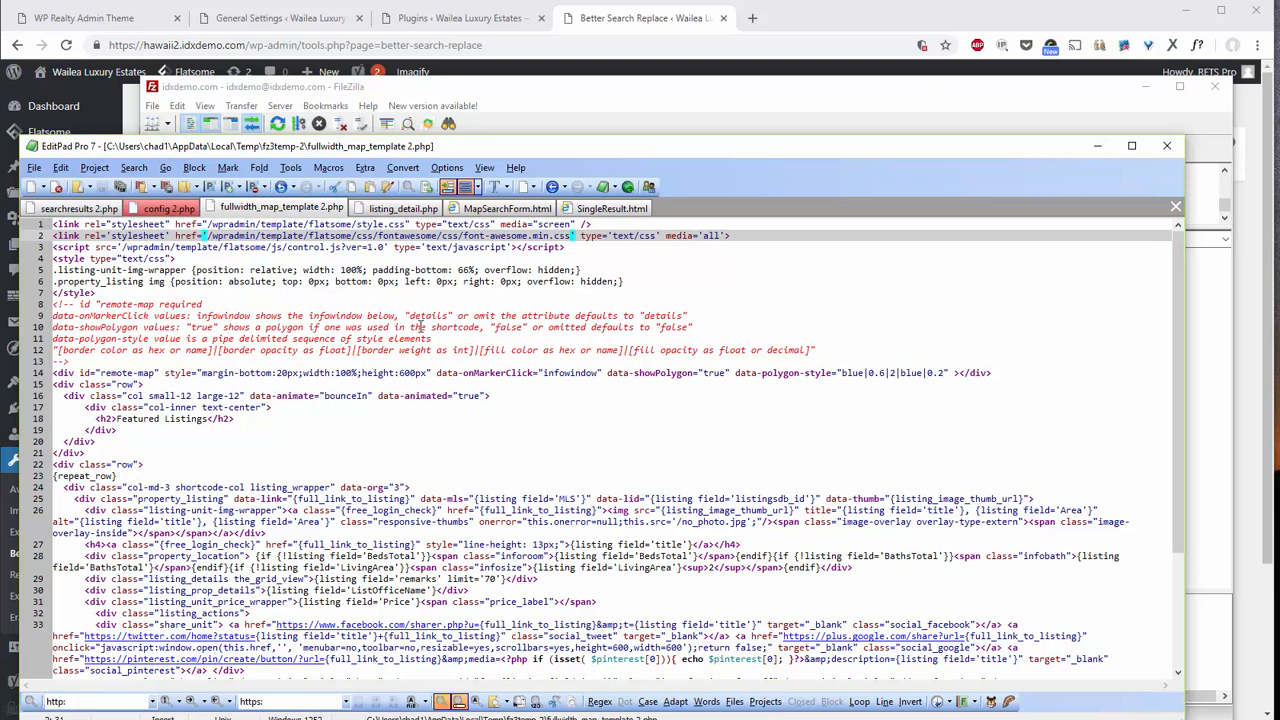
{"action": "left_click", "coordinate": [1094, 147]}
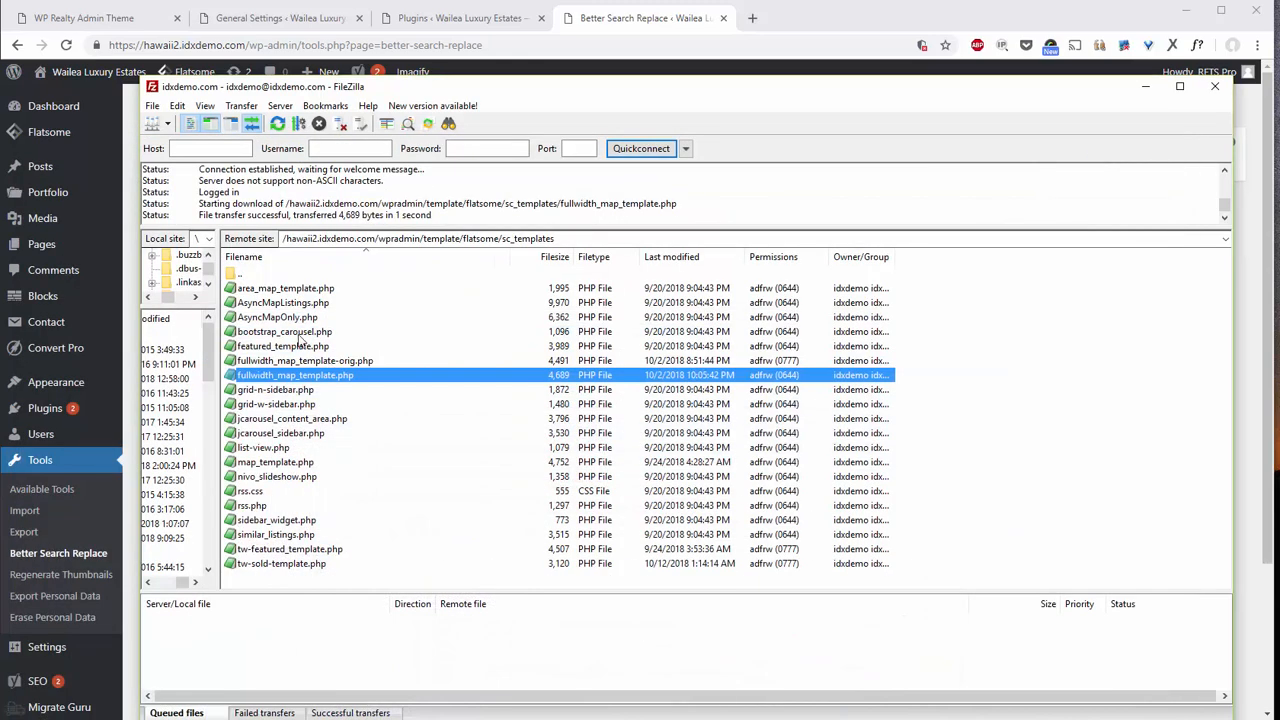
Climb from sc_templates up through flatsome, template and wpradmin to the site root.
{"action": "double_click", "coordinate": [232, 273]}
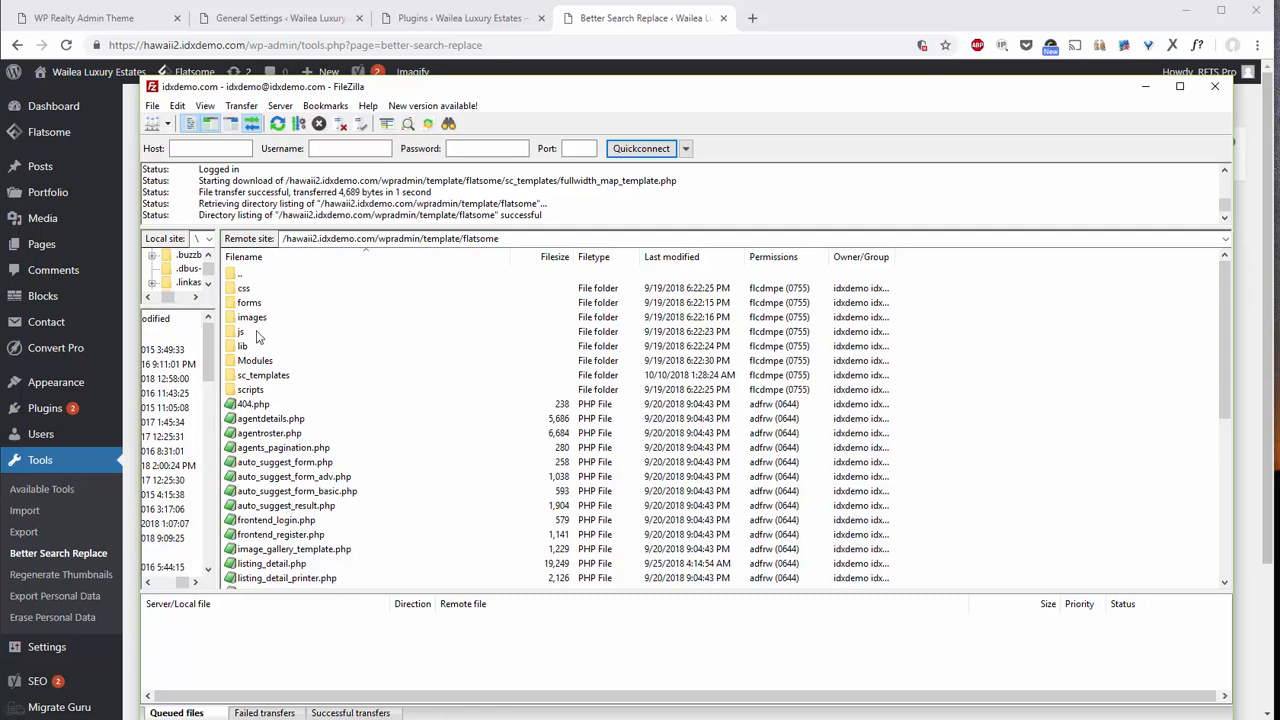
{"action": "scroll", "coordinate": [298, 496], "scroll_direction": "down", "scroll_amount": 1}
{"action": "scroll", "coordinate": [298, 496], "scroll_direction": "down", "scroll_amount": 3}
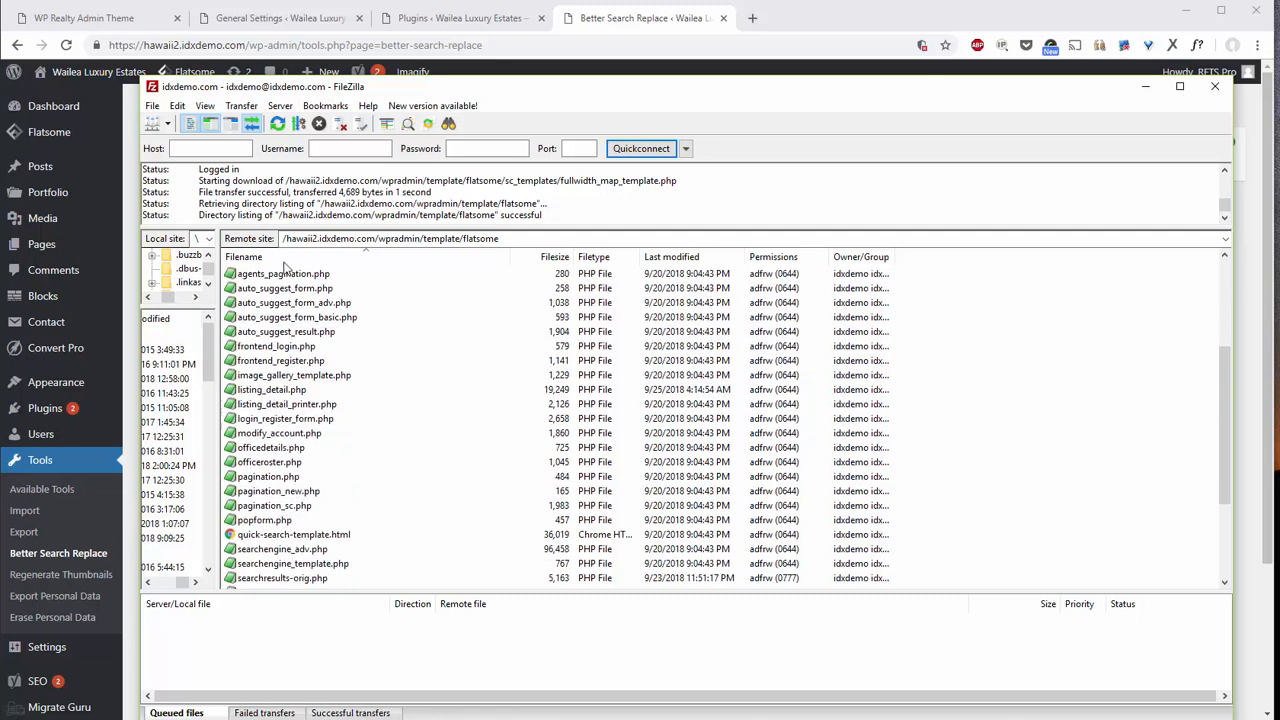
{"action": "scroll", "coordinate": [345, 370], "scroll_direction": "up", "scroll_amount": 4}
{"action": "double_click", "coordinate": [232, 278]}
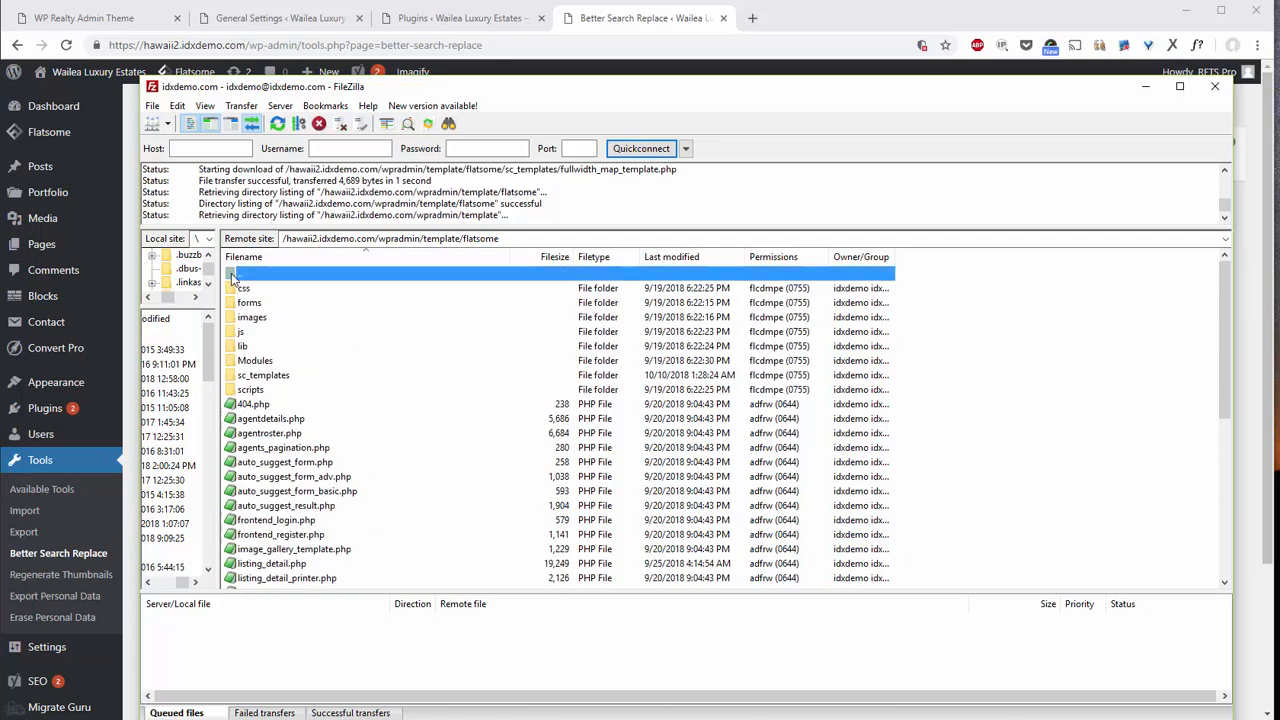
{"action": "double_click", "coordinate": [232, 278]}
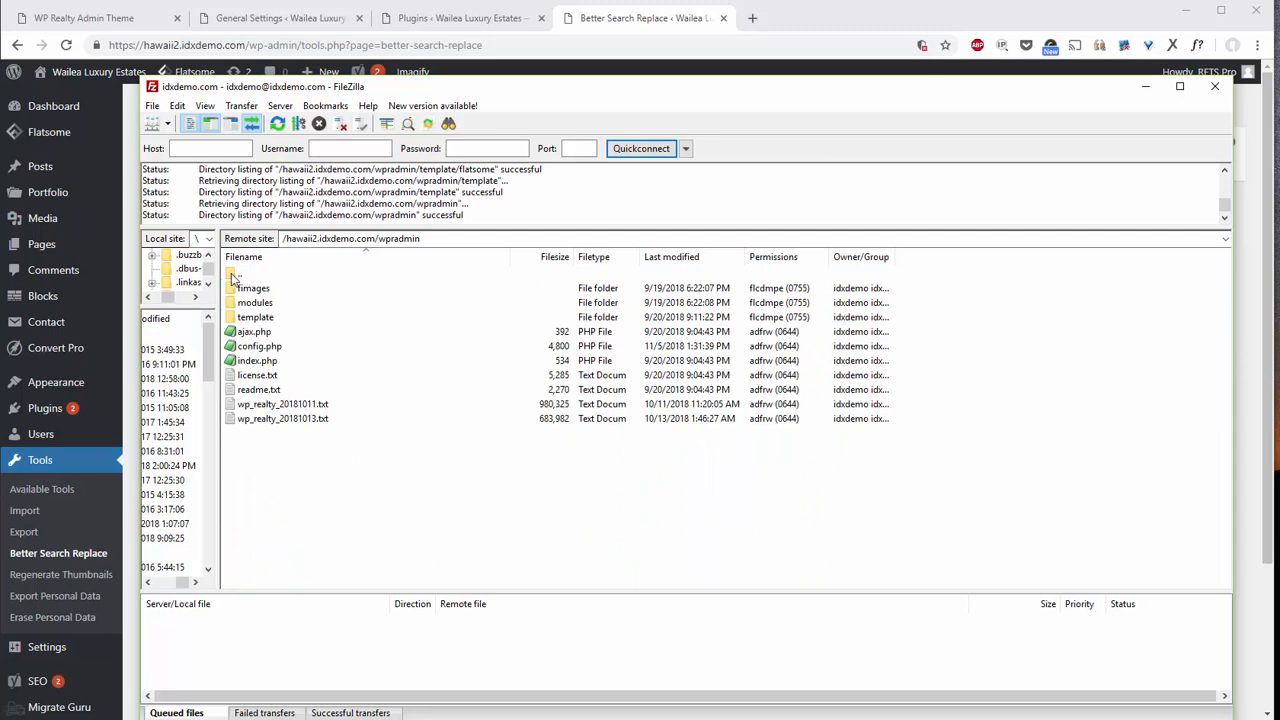
{"action": "double_click", "coordinate": [240, 276]}
Open wp-content > themes > flatsome-child and bring up actions for functions.php.
{"action": "double_click", "coordinate": [265, 346]}
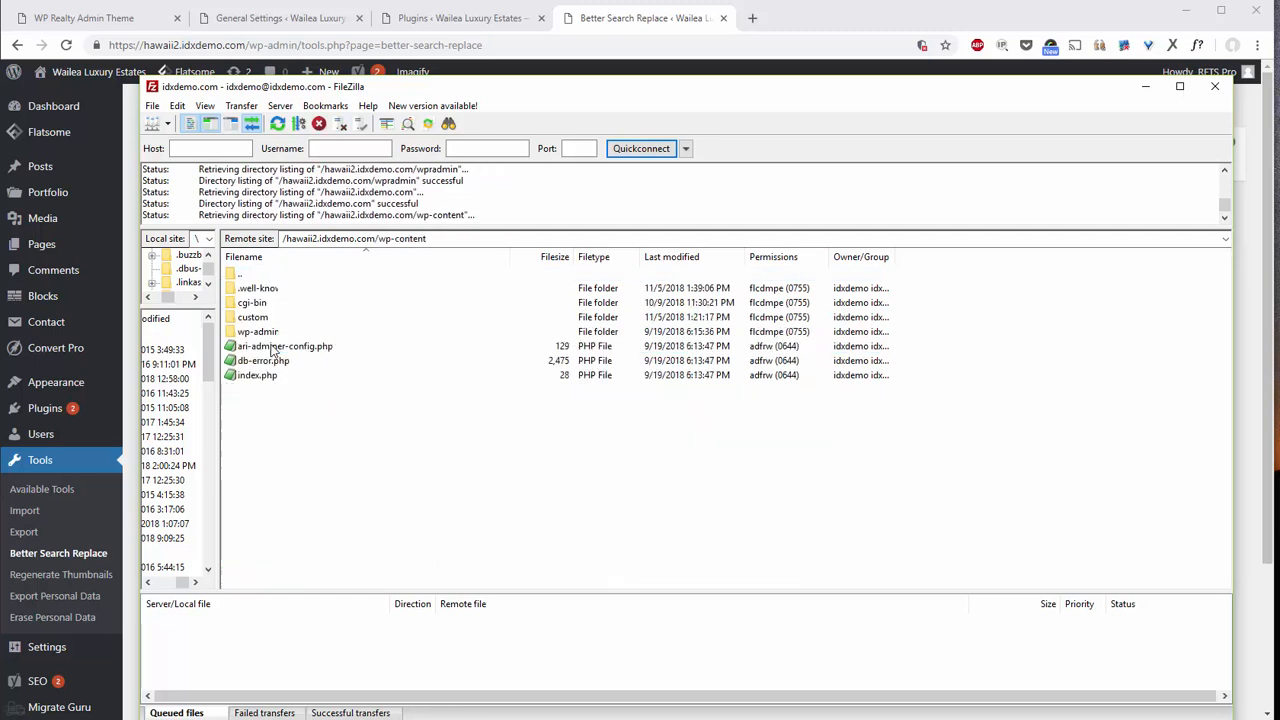
{"action": "double_click", "coordinate": [252, 303]}
{"action": "left_click", "coordinate": [261, 305]}
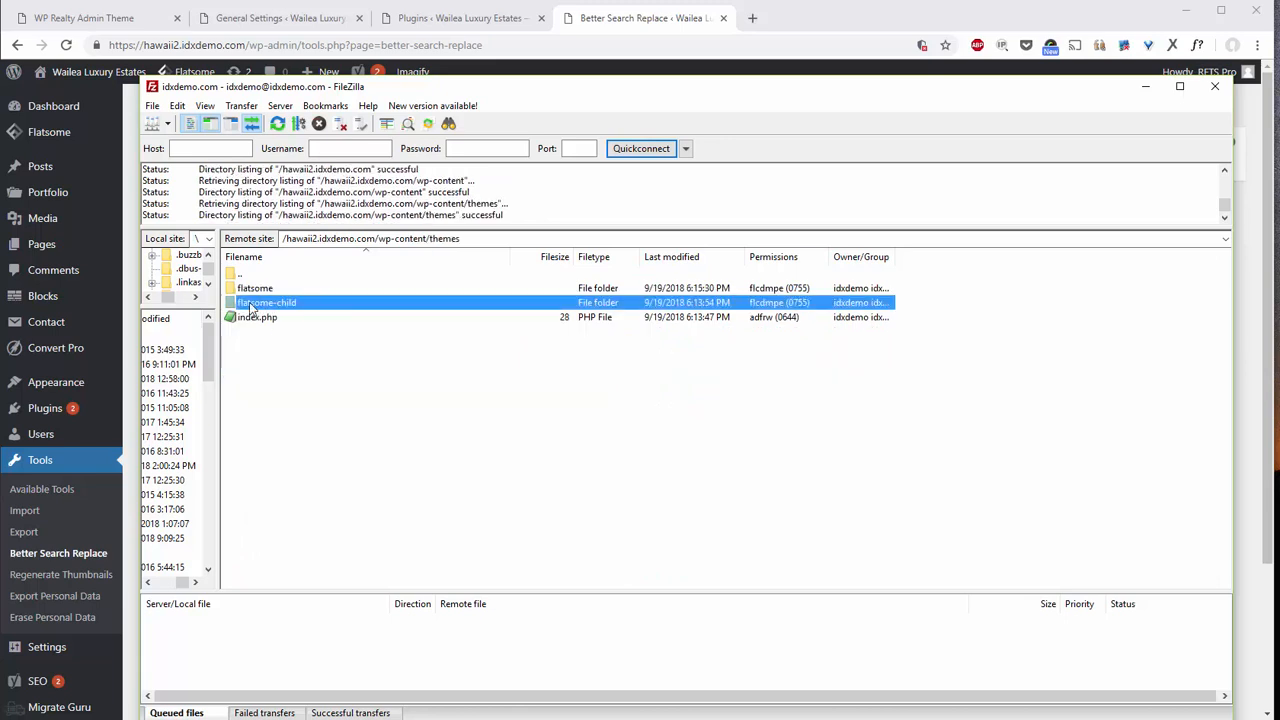
{"action": "double_click", "coordinate": [252, 308]}
{"action": "right_click", "coordinate": [263, 289]}
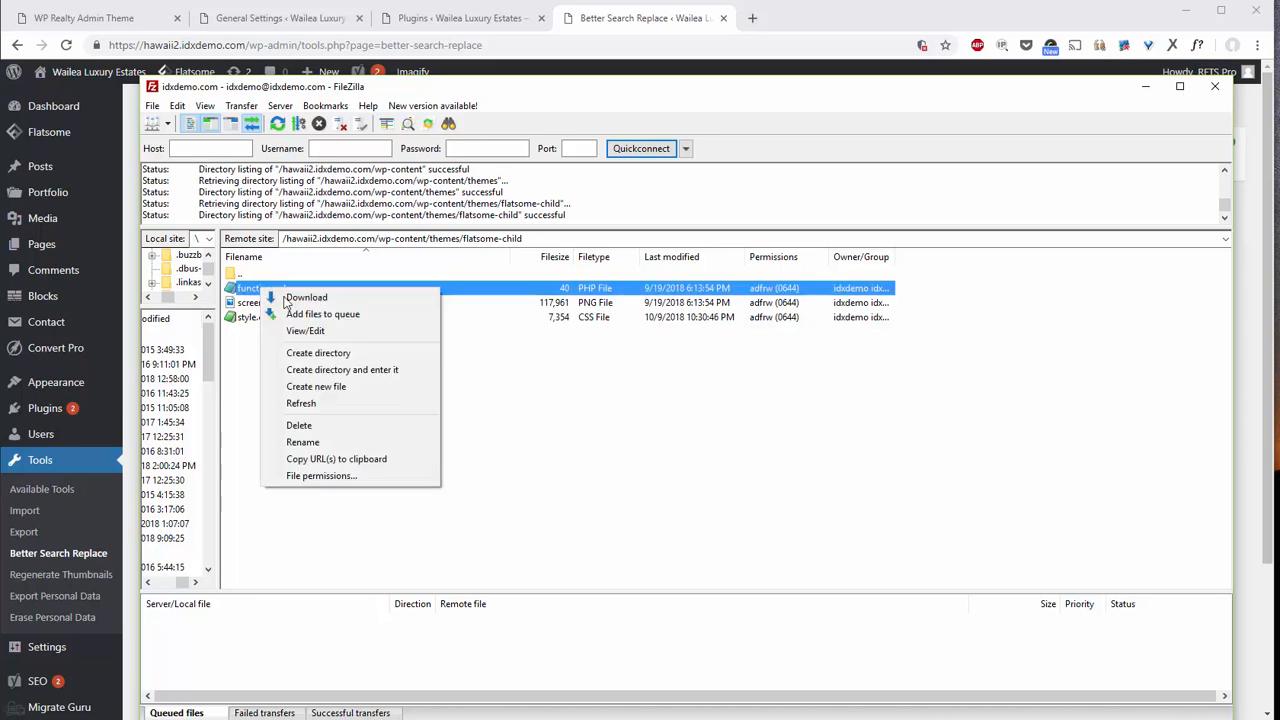
View the two-line functions.php stub in EditPad Pro, then minimize EditPad Pro and FileZilla.
{"action": "left_click", "coordinate": [300, 330]}
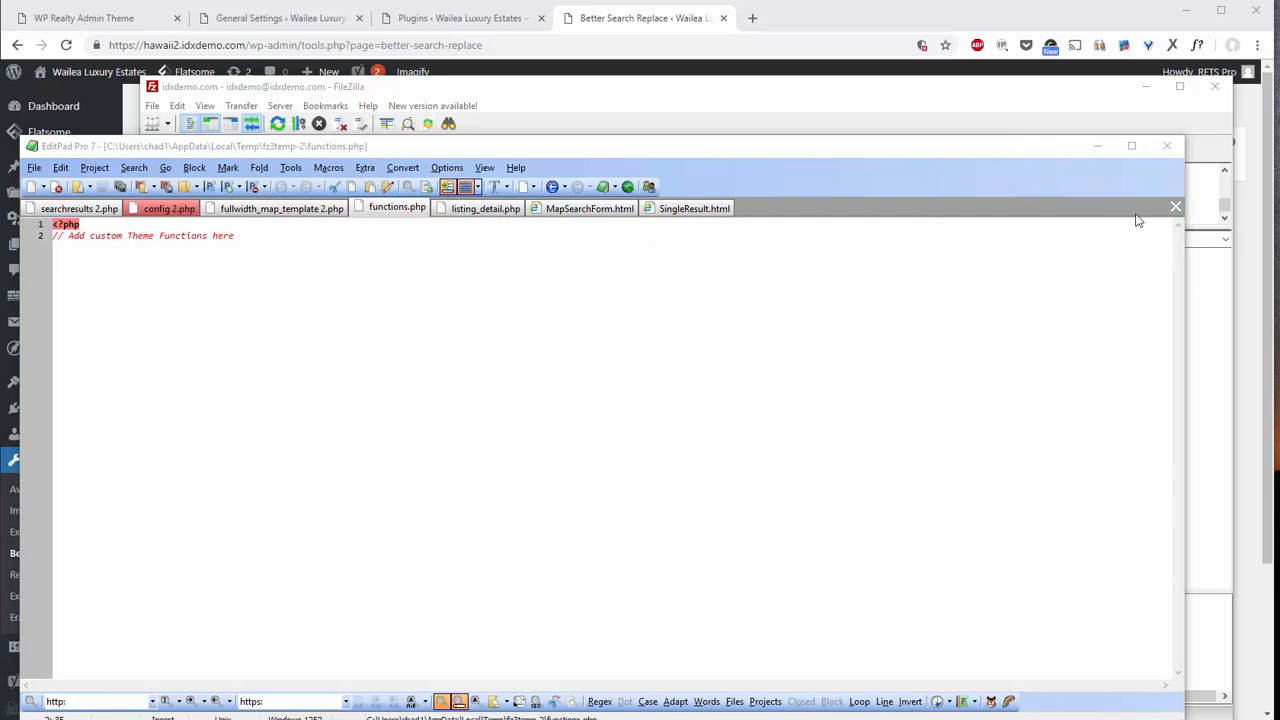
{"action": "left_click", "coordinate": [1101, 146]}
{"action": "left_click", "coordinate": [1146, 86]}
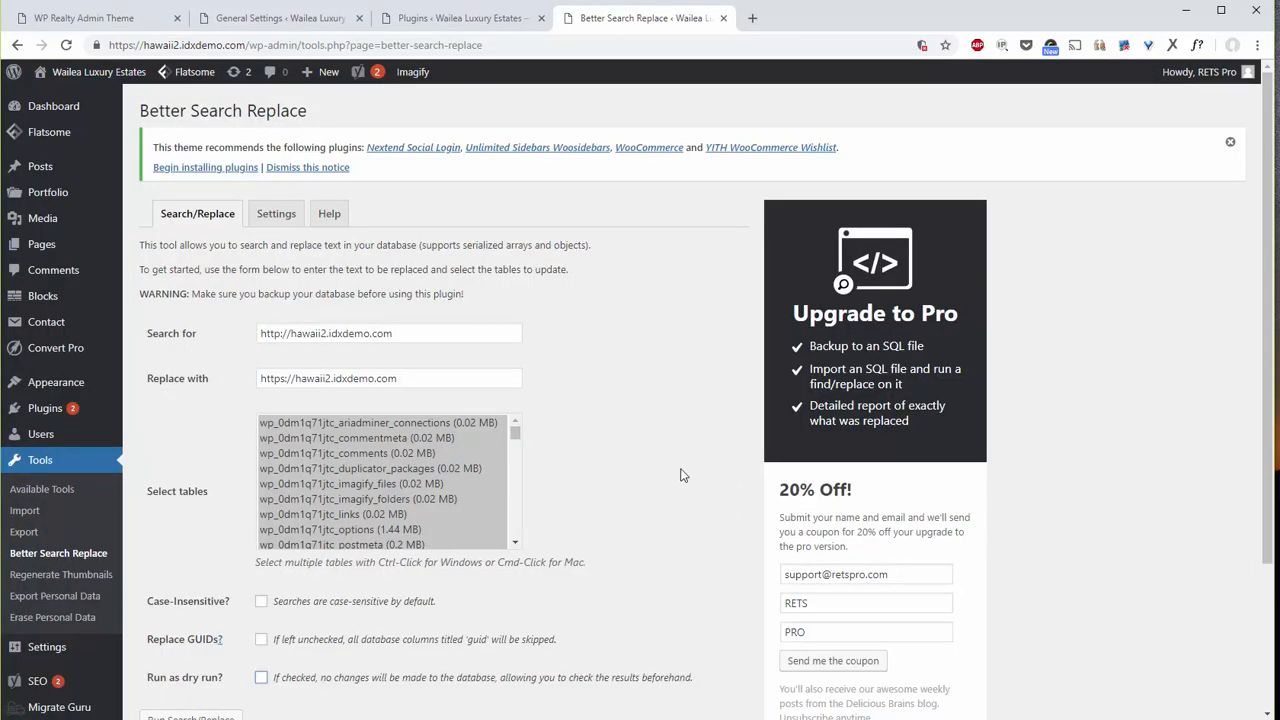
Open the live site via the admin bar's Visit Site link in a new tab, now over https.
{"action": "scroll", "coordinate": [680, 476], "scroll_direction": "down", "scroll_amount": 2}
{"action": "scroll", "coordinate": [672, 477], "scroll_direction": "down", "scroll_amount": 1}
{"action": "scroll", "coordinate": [586, 471], "scroll_direction": "up", "scroll_amount": 3}
{"action": "mouse_move", "coordinate": [89, 82]}
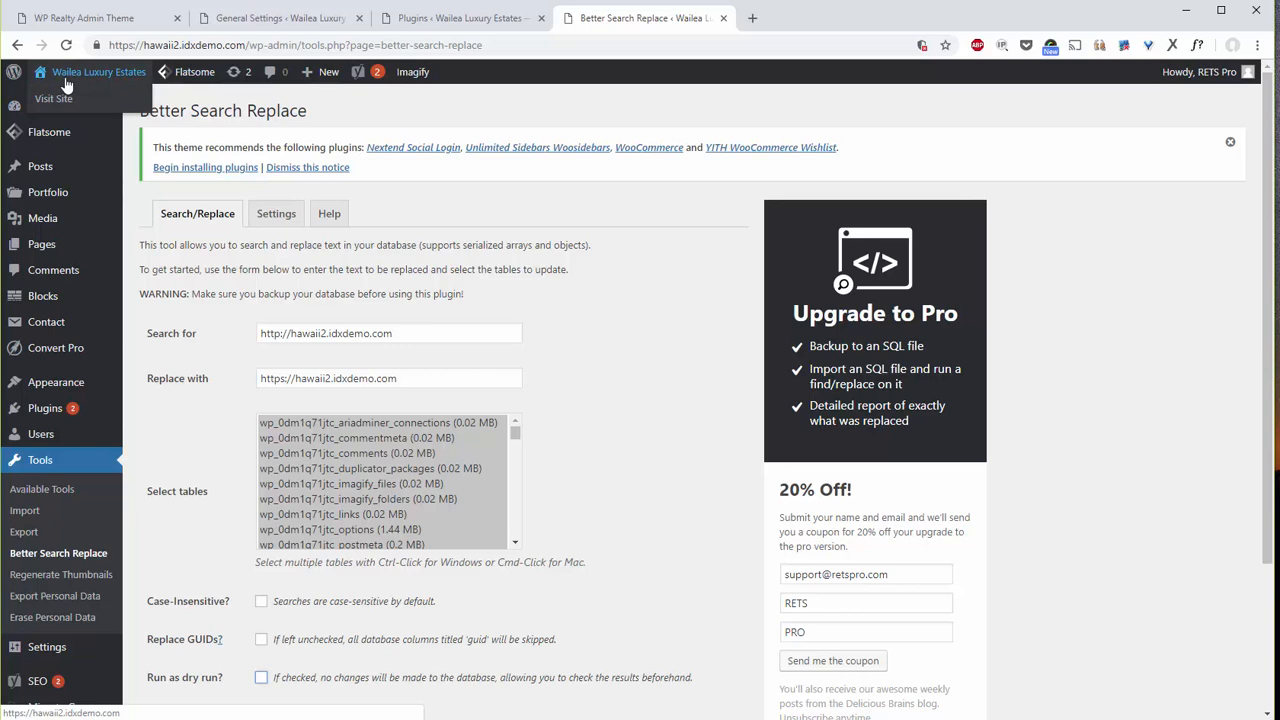
{"action": "right_click", "coordinate": [49, 105]}
{"action": "left_click", "coordinate": [105, 112]}
{"action": "left_click", "coordinate": [784, 22]}
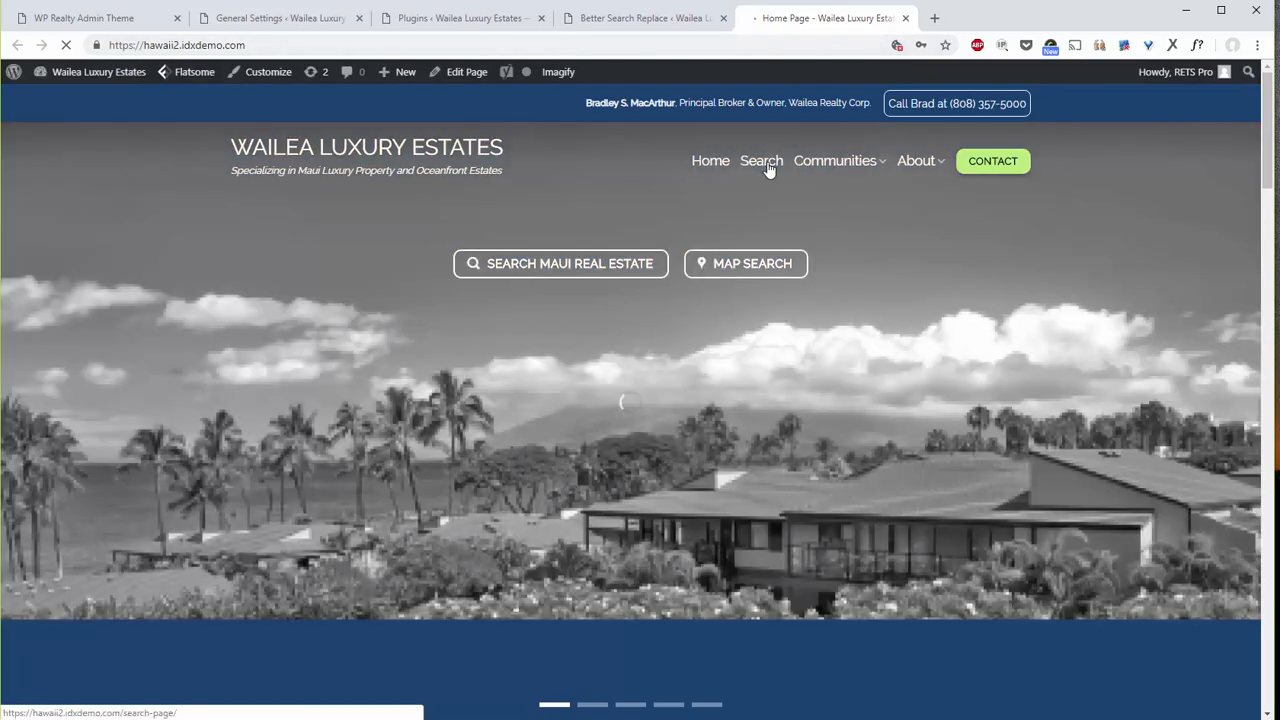
{"action": "left_click", "coordinate": [768, 170]}
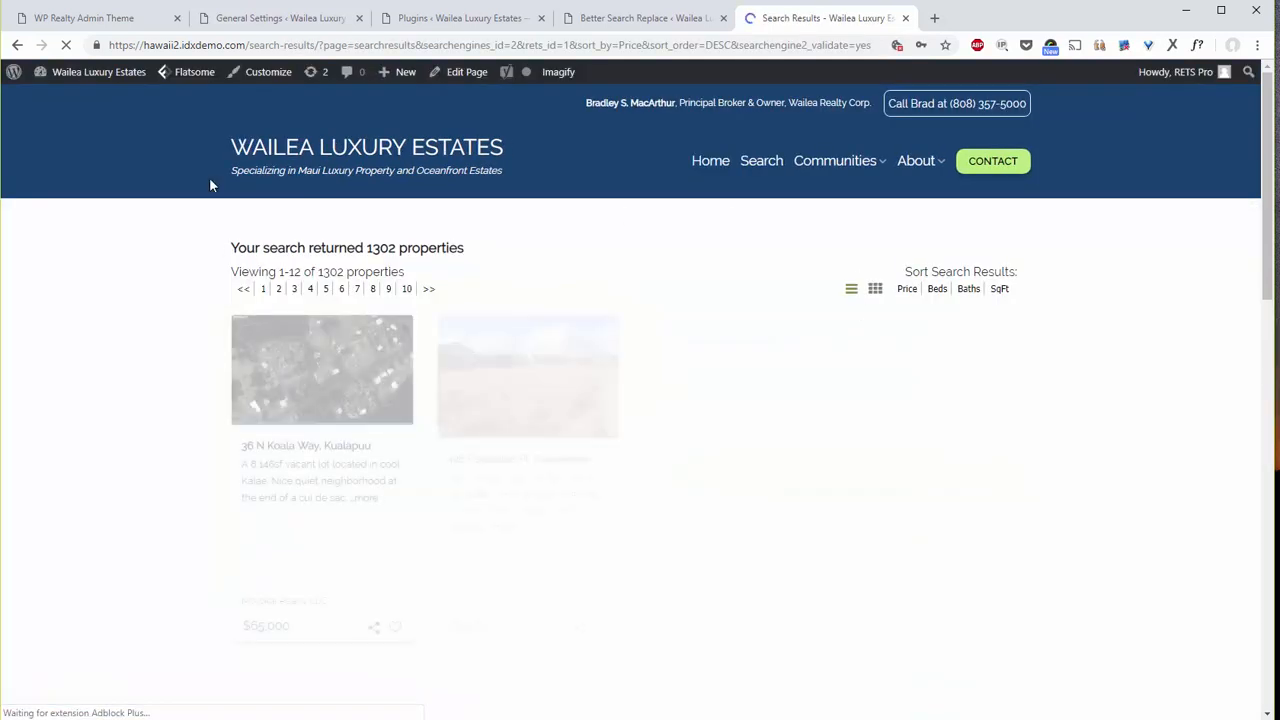
{"action": "scroll", "coordinate": [497, 550], "scroll_direction": "down", "scroll_amount": 5}
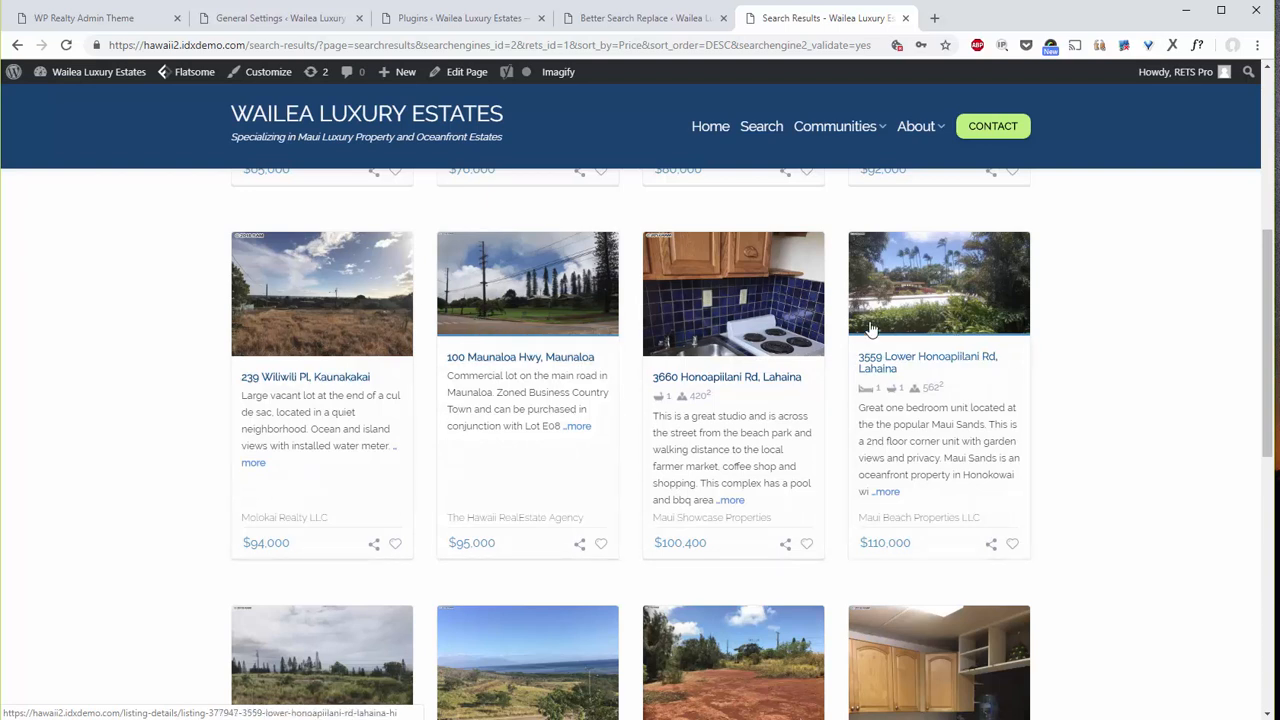
{"action": "scroll", "coordinate": [886, 351], "scroll_direction": "up", "scroll_amount": 2}
{"action": "scroll", "coordinate": [885, 350], "scroll_direction": "down", "scroll_amount": 4}
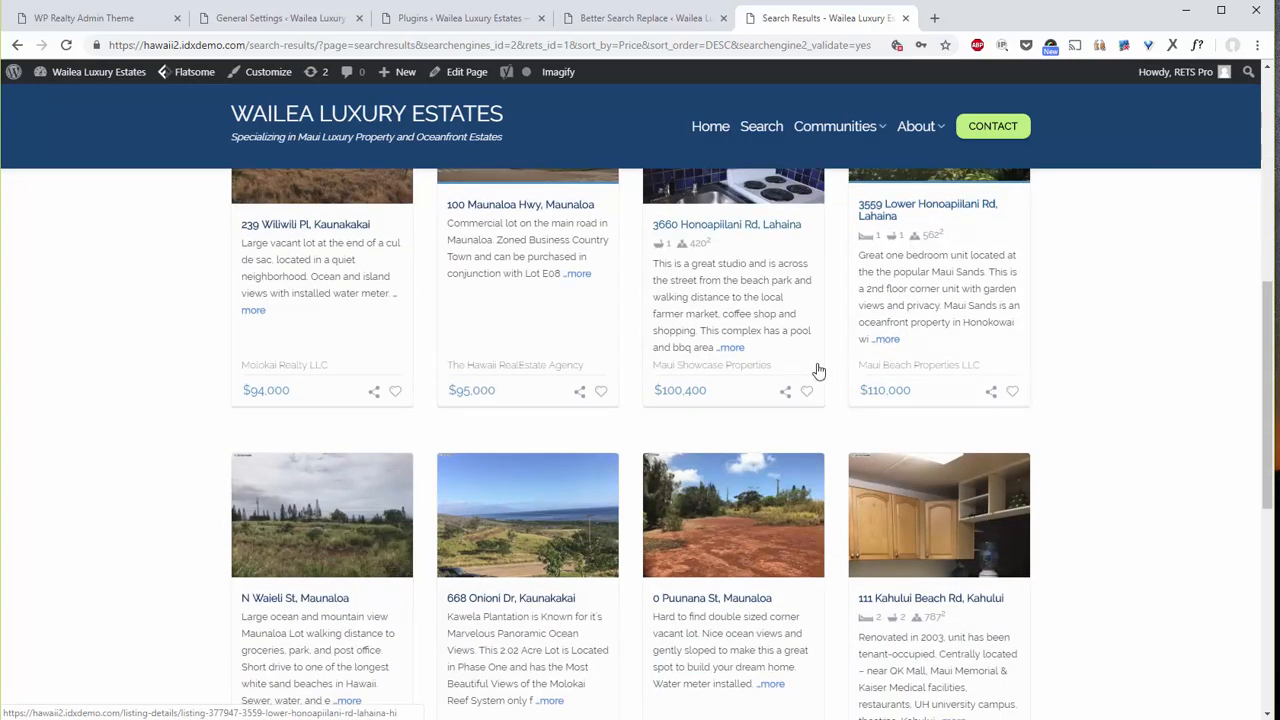
{"action": "scroll", "coordinate": [818, 368], "scroll_direction": "down", "scroll_amount": 4}
{"action": "scroll", "coordinate": [816, 370], "scroll_direction": "up", "scroll_amount": 10}
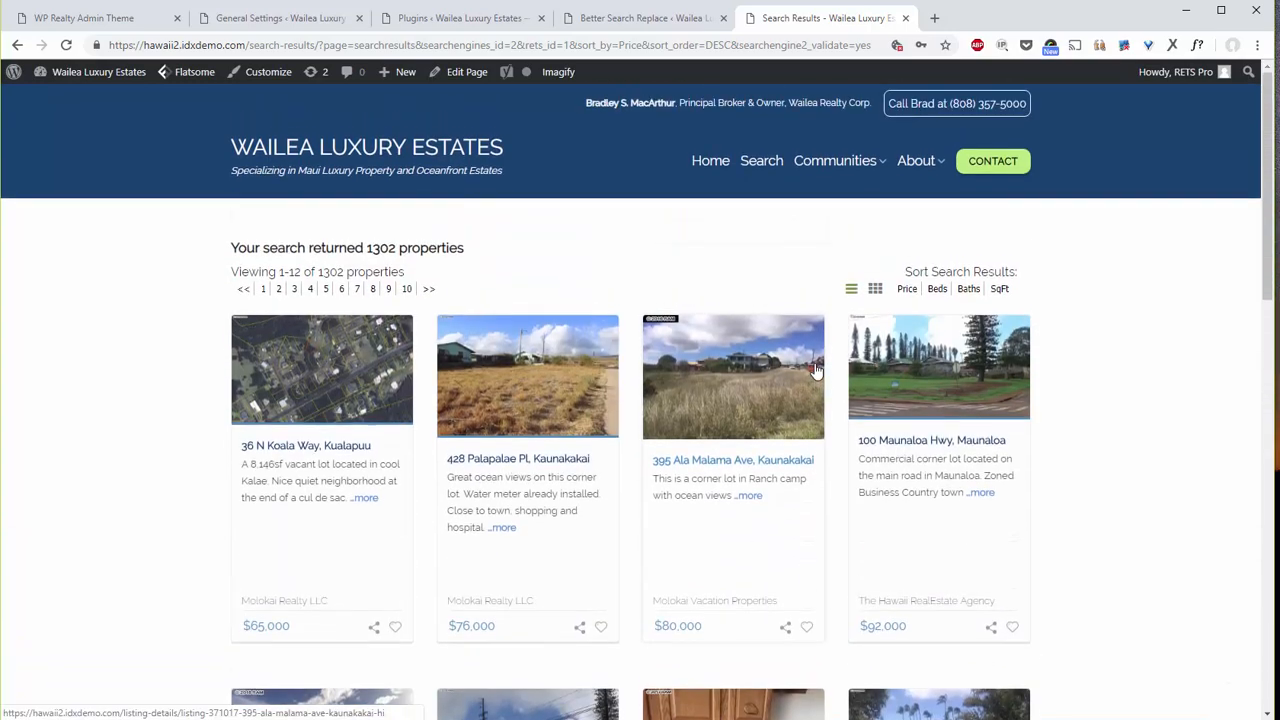
{"action": "left_click", "coordinate": [910, 380]}
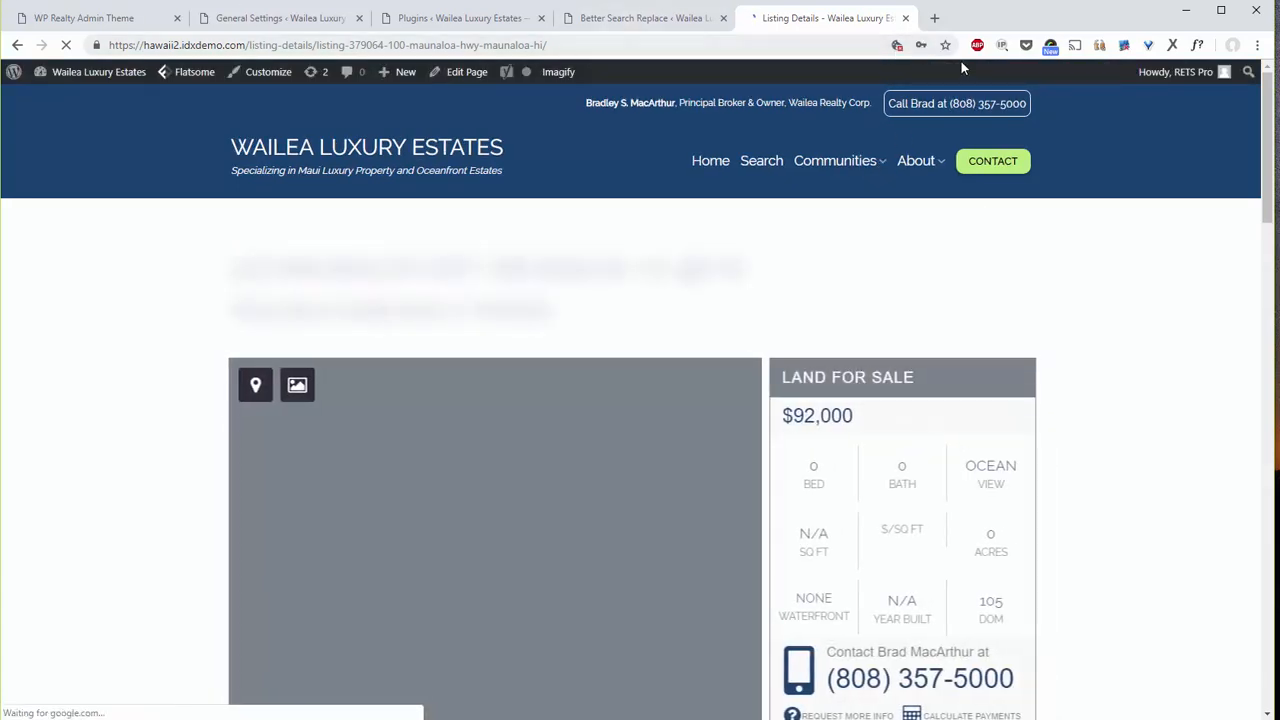
{"action": "scroll", "coordinate": [1177, 400], "scroll_direction": "down", "scroll_amount": 10}
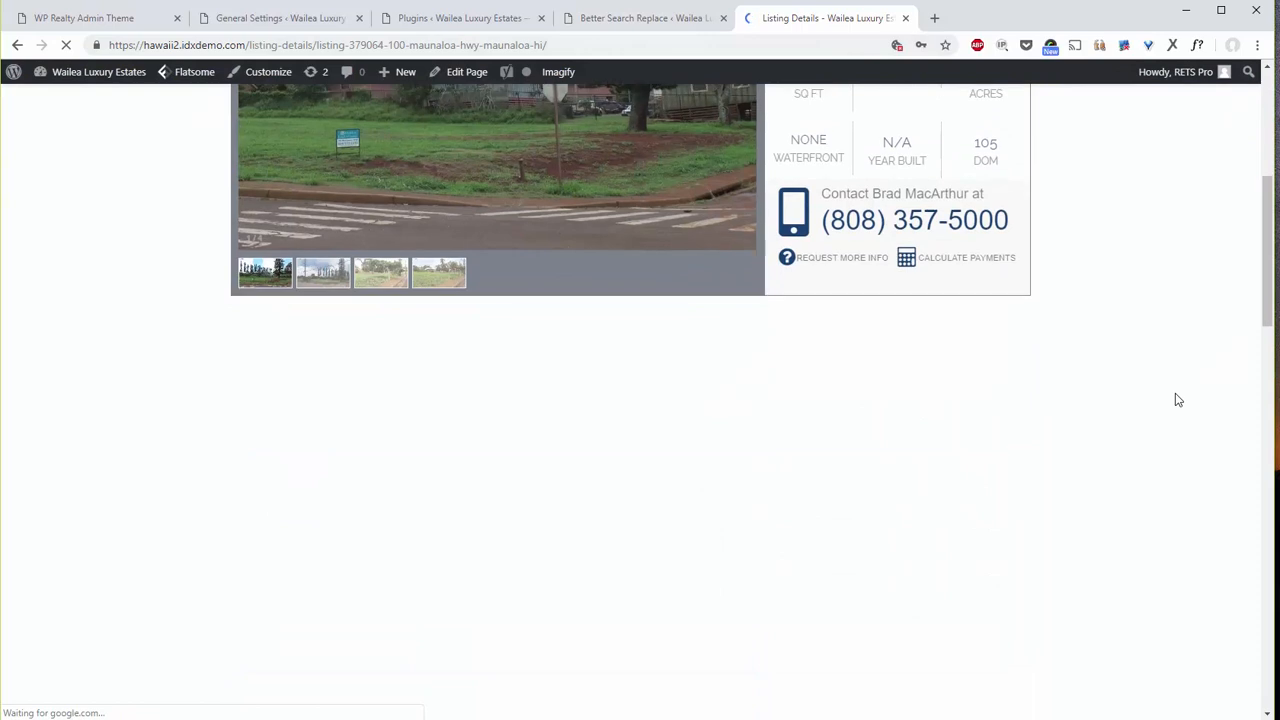
{"action": "scroll", "coordinate": [1176, 398], "scroll_direction": "down", "scroll_amount": 10}
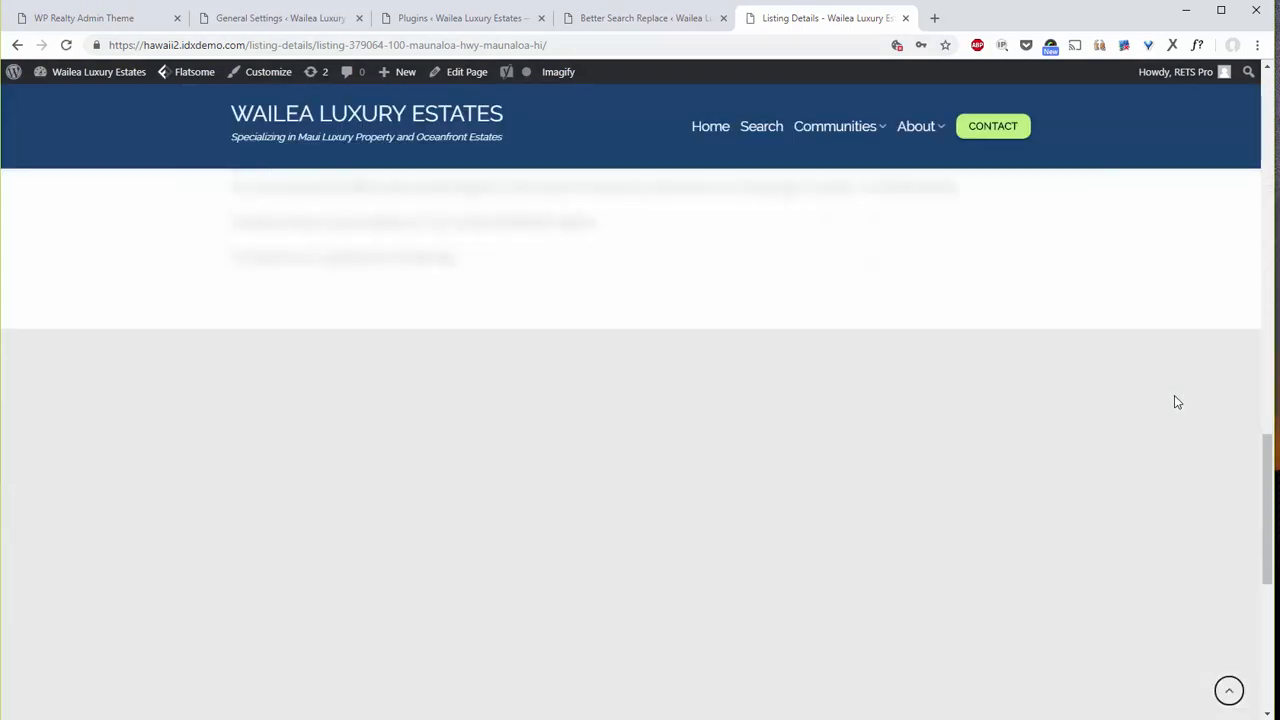
{"action": "scroll", "coordinate": [1172, 396], "scroll_direction": "up", "scroll_amount": 10}
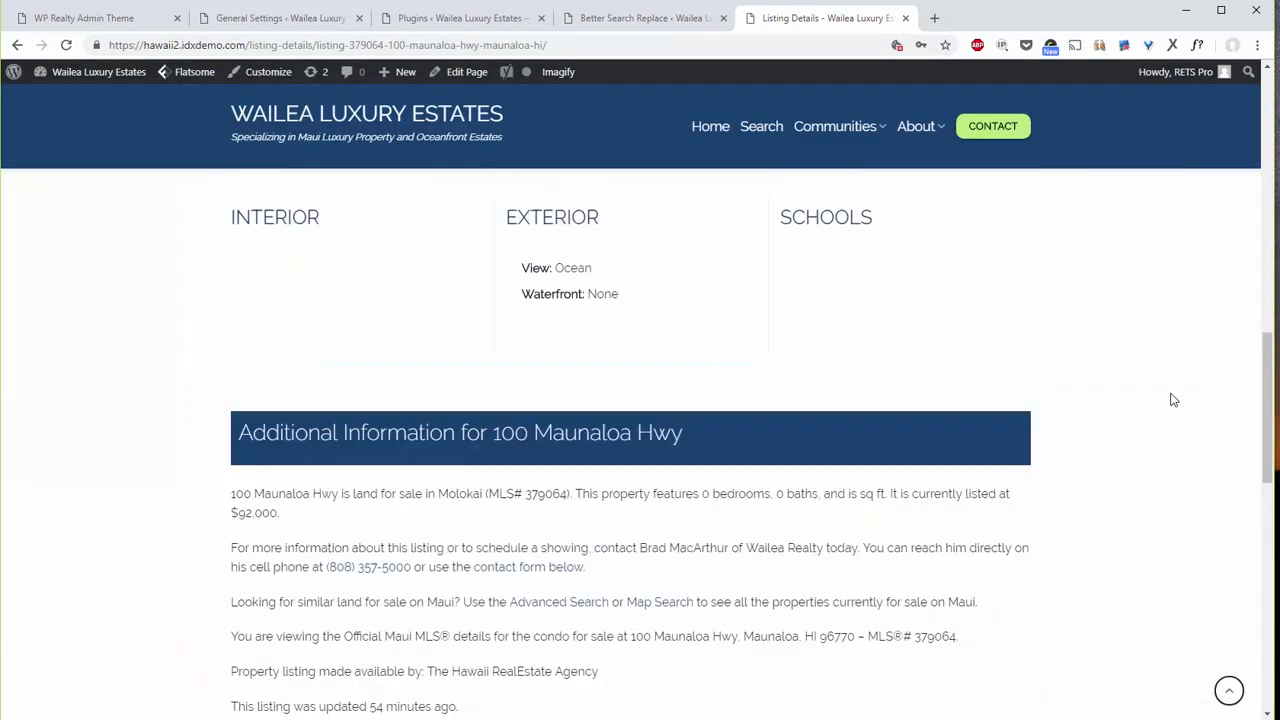
{"action": "scroll", "coordinate": [1170, 380], "scroll_direction": "up", "scroll_amount": 5}
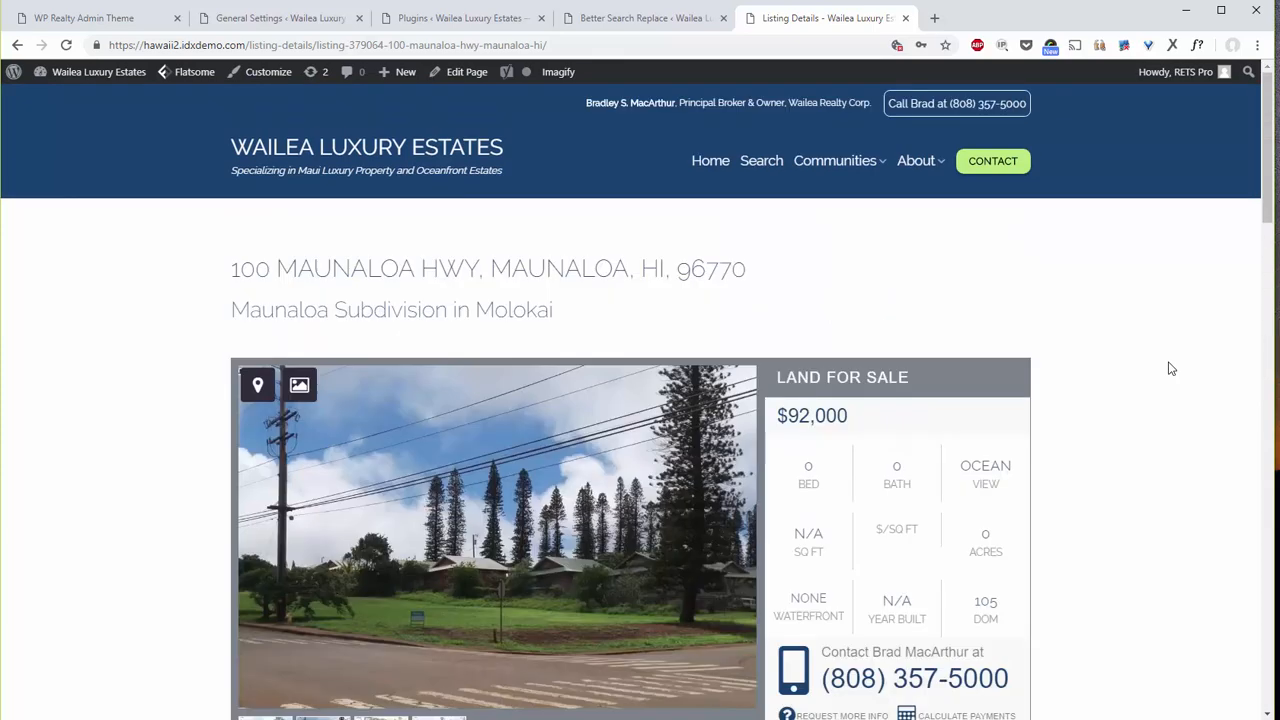